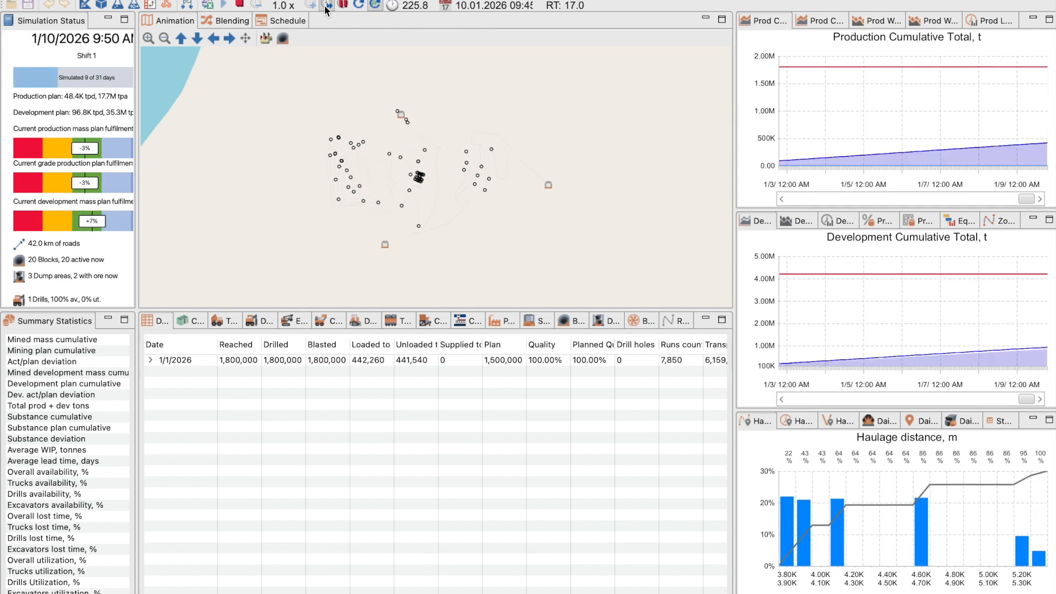
Widen the summary statistics to show their values and compare the mined masses with the mining and development plans
left_click_drag(136, 440, 184, 440)
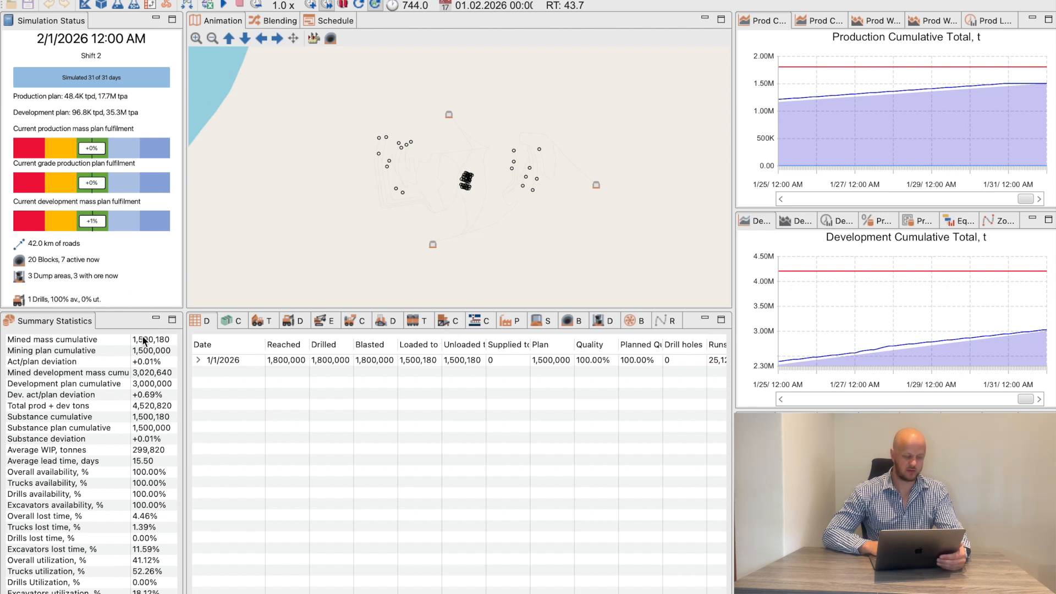
left_click(111, 350)
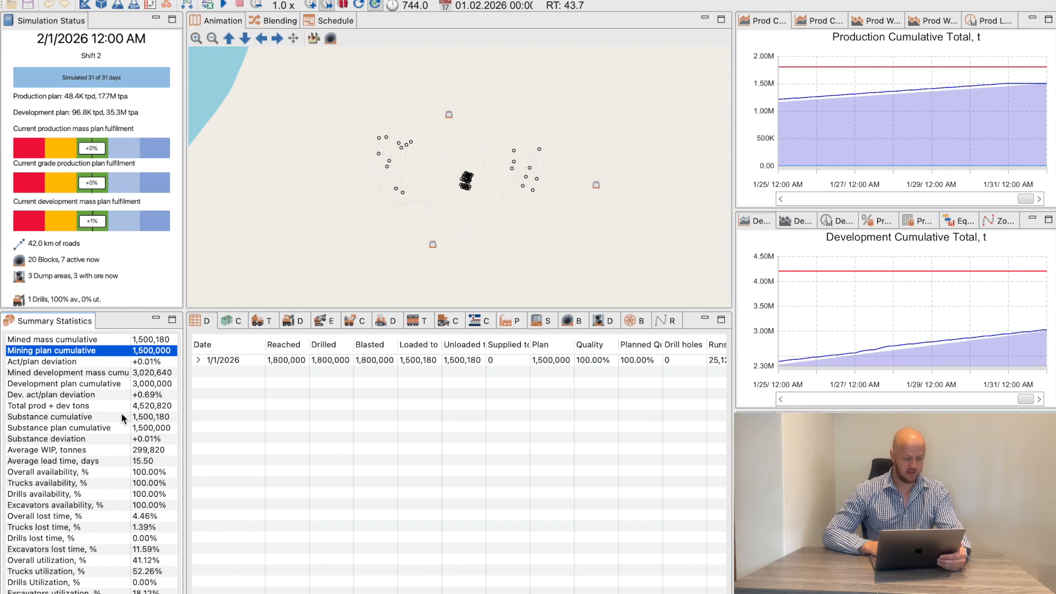
left_click(123, 384)
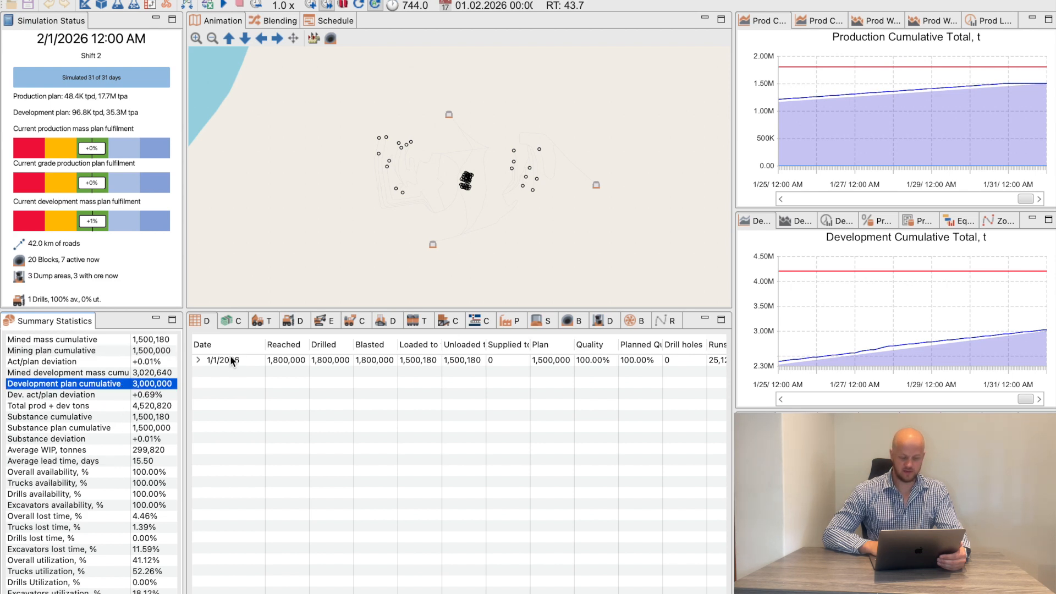
Examine the utilization of the trucks per mine area in the truck statistics table and its chart
left_click(260, 321)
left_click_drag(464, 311, 465, 203)
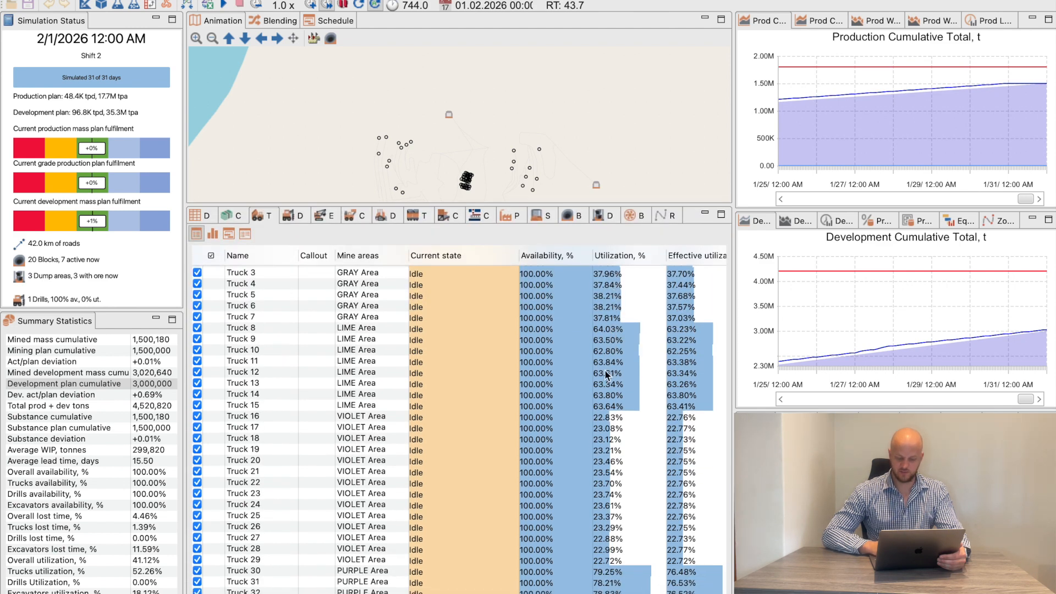
scroll(609, 365, "down", 5)
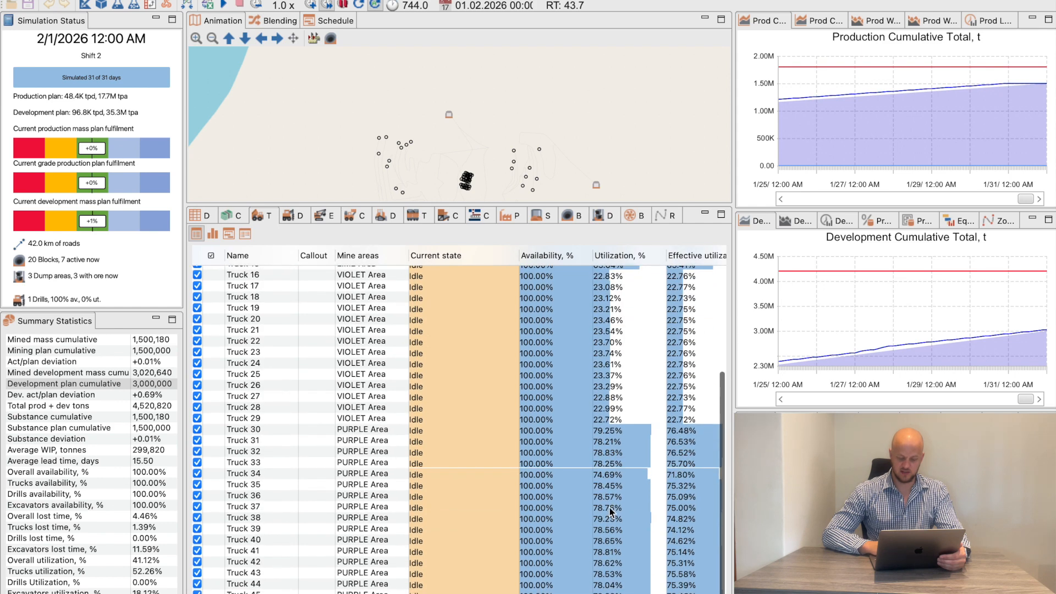
left_click(212, 234)
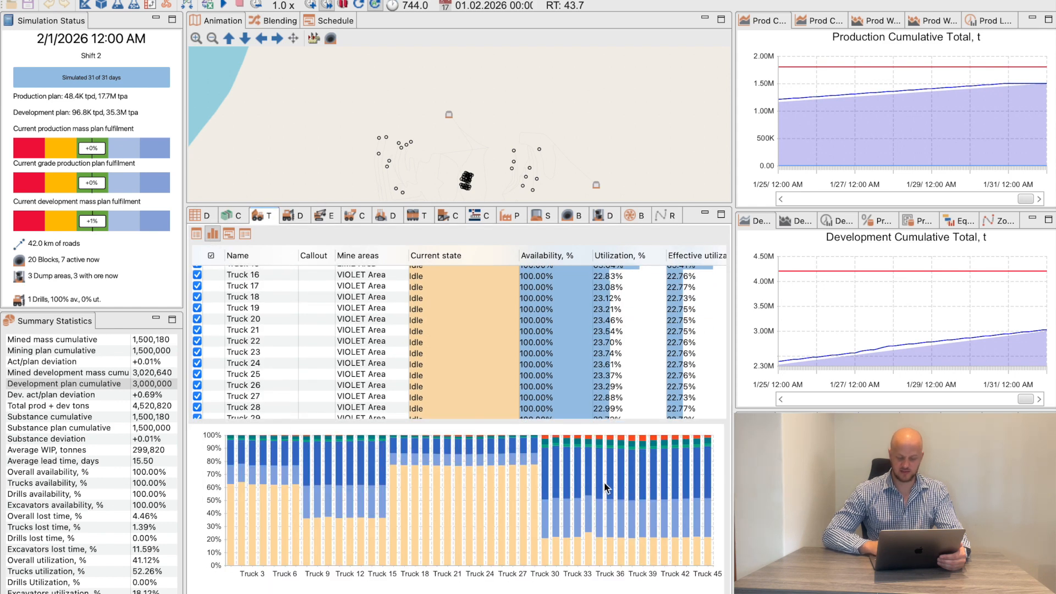
Review the excavator statistics, comparing utilization, effective utilization and lost time across the mine areas
left_click(328, 214)
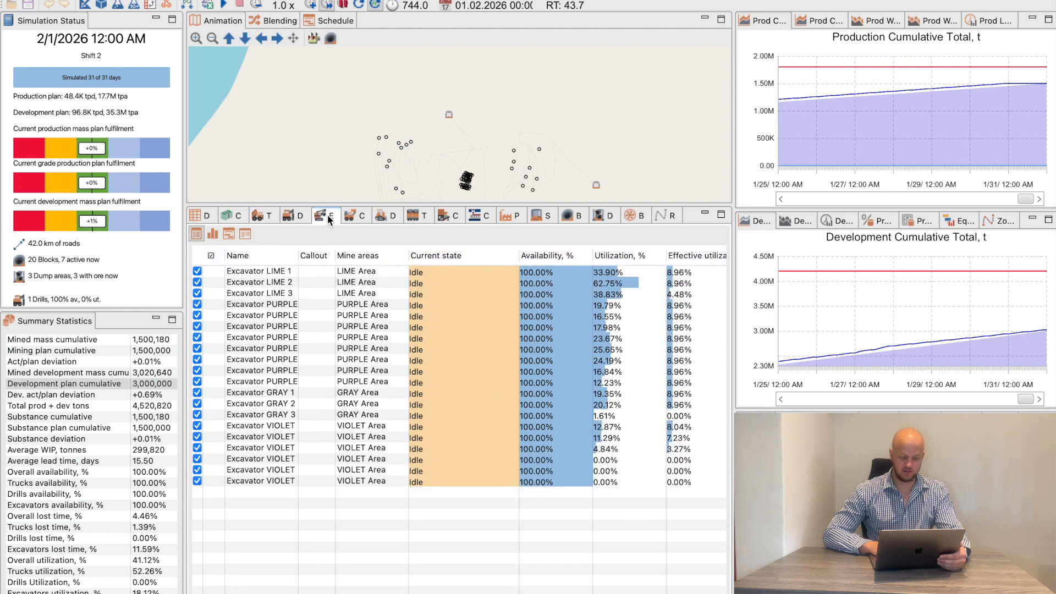
scroll(397, 380, "right", 2)
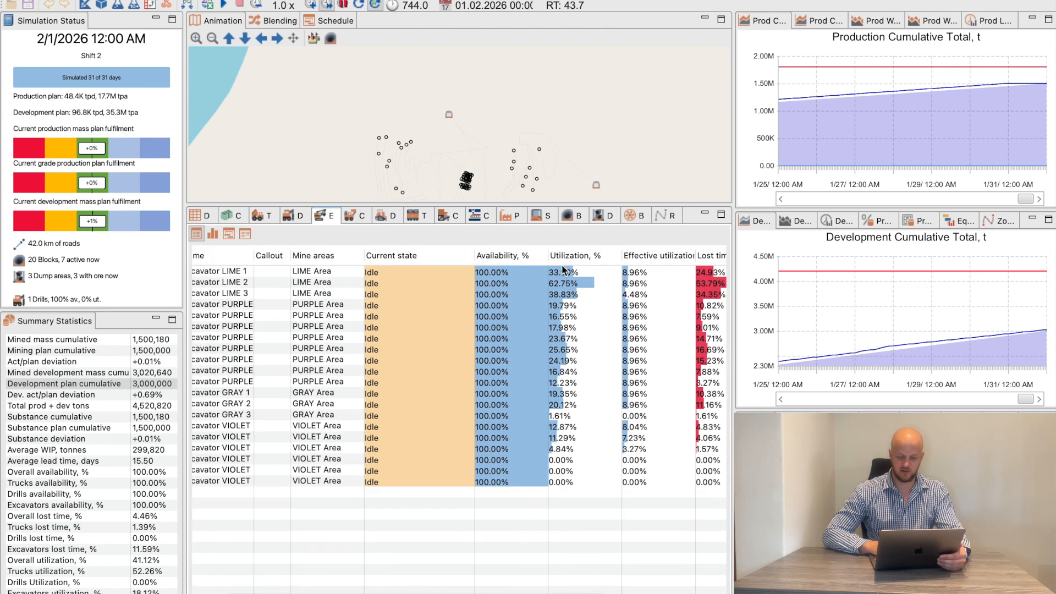
scroll(527, 475, "left", 2)
scroll(526, 472, "left", 1)
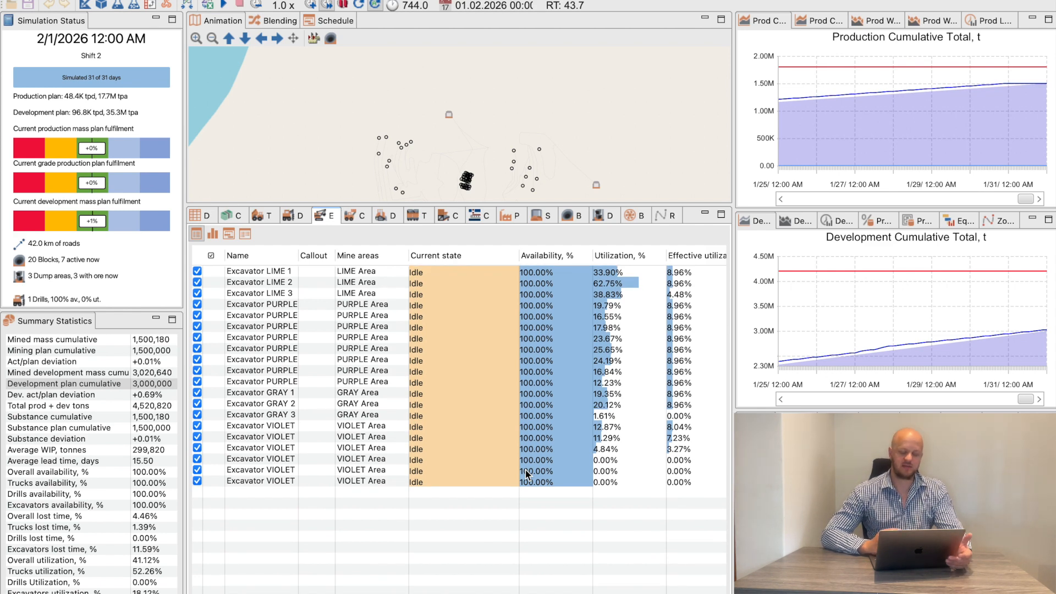
Examine the block statistics for state, completion date, tonnes moved and tonnes remaining of the production and development blocks
left_click(575, 216)
scroll(507, 387, "right", 5)
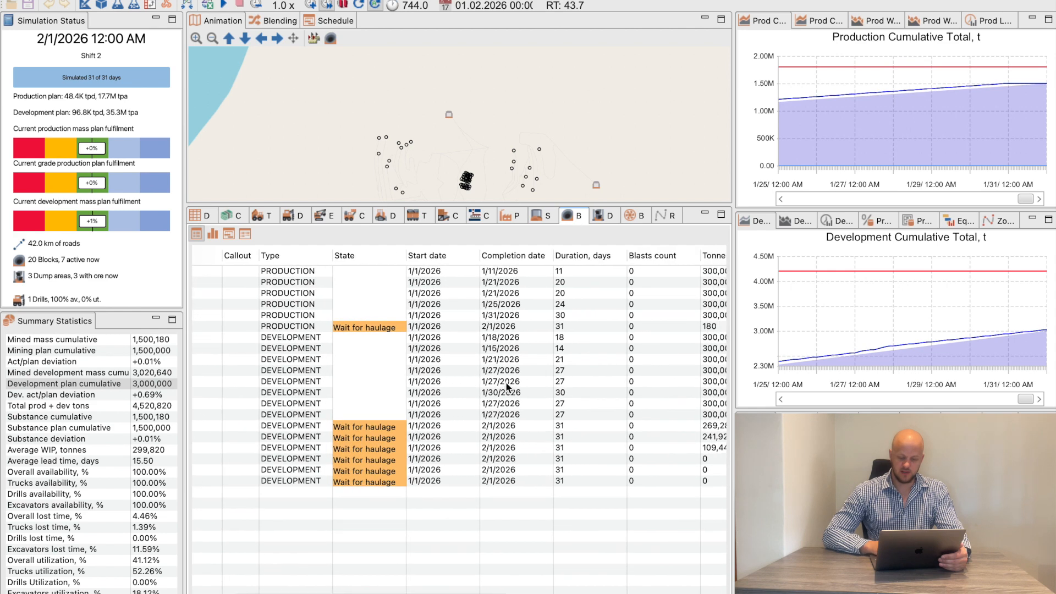
scroll(451, 344, "right", 2)
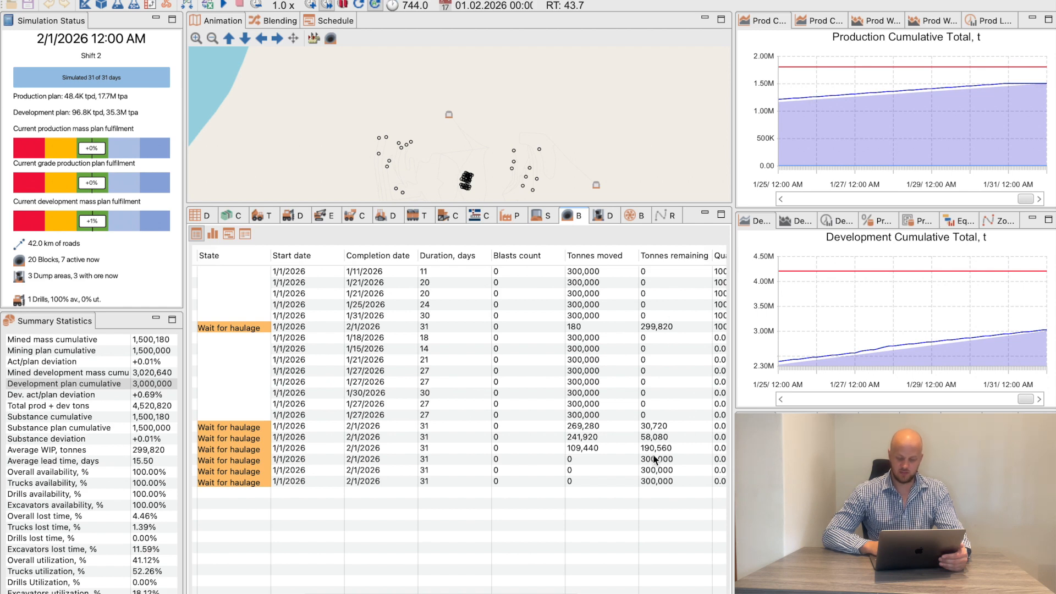
scroll(642, 466, "left", 6)
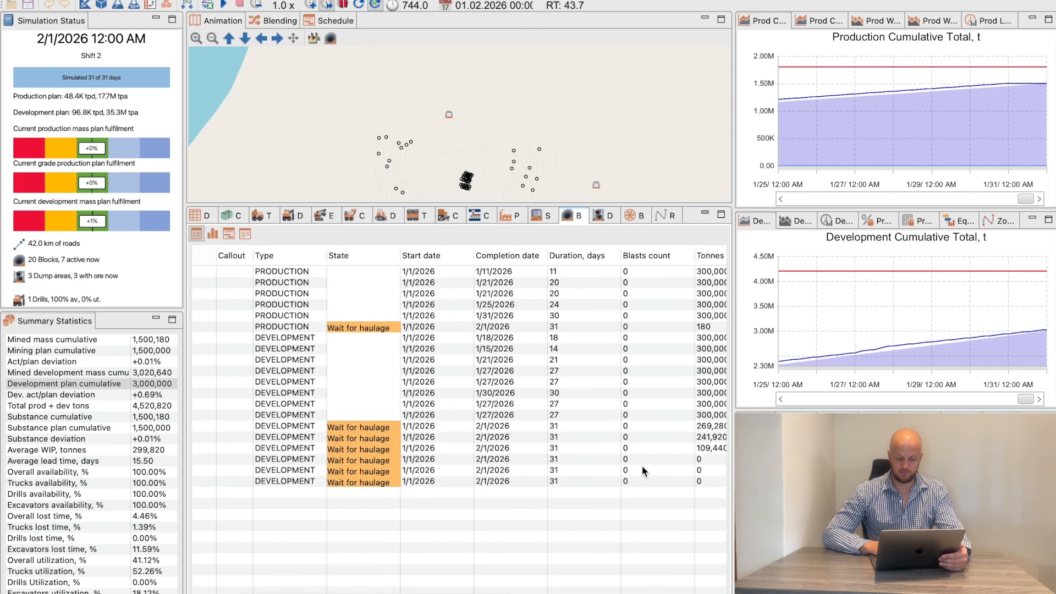
scroll(497, 490, "right", 4)
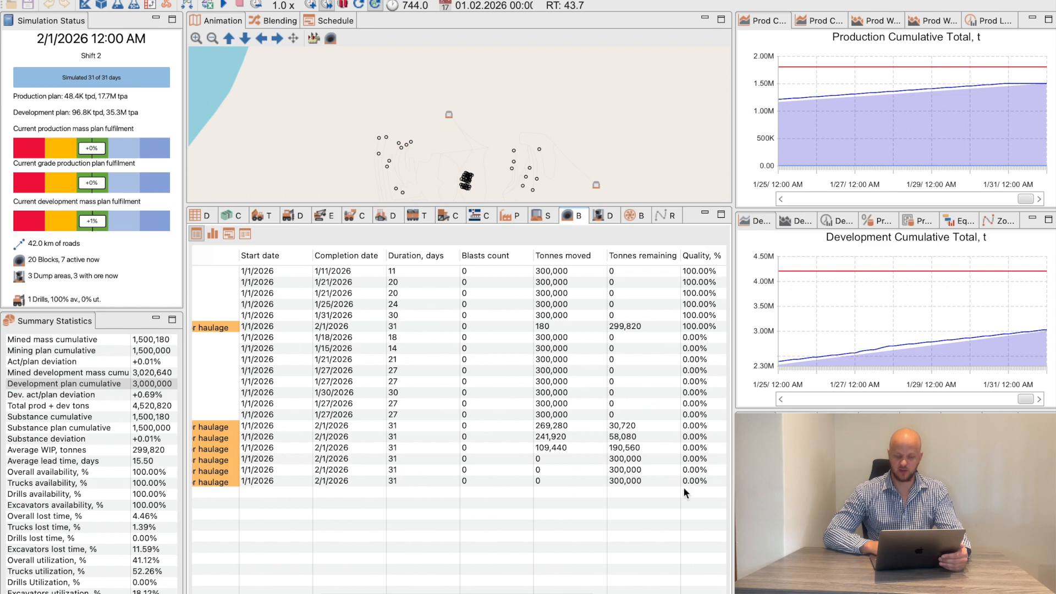
Return to the scenario editor and check the scenario's scheduling mode options, keeping By target
left_click(85, 5)
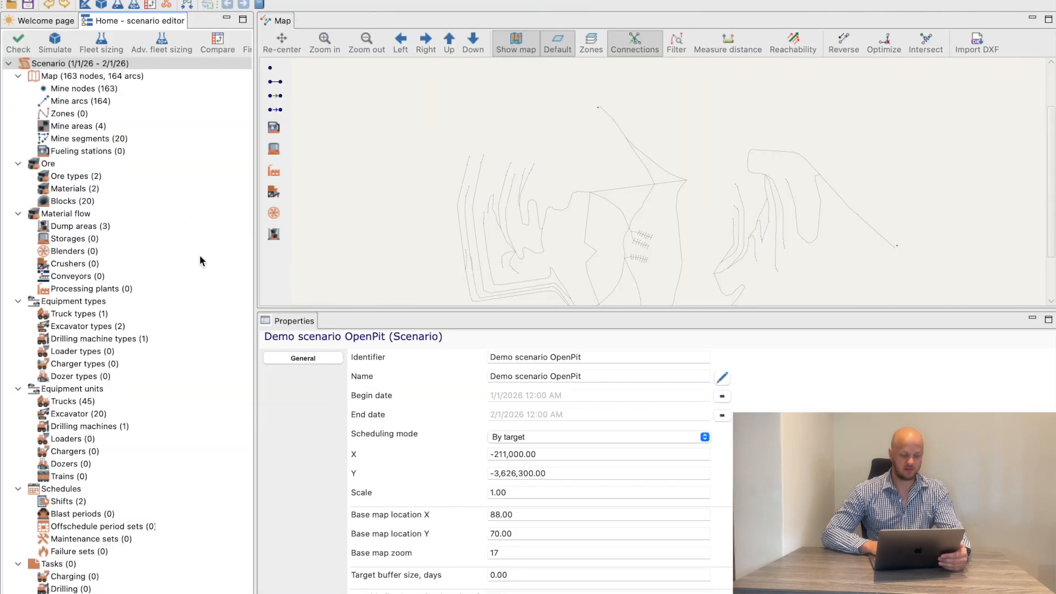
left_click(539, 438)
left_click(539, 437)
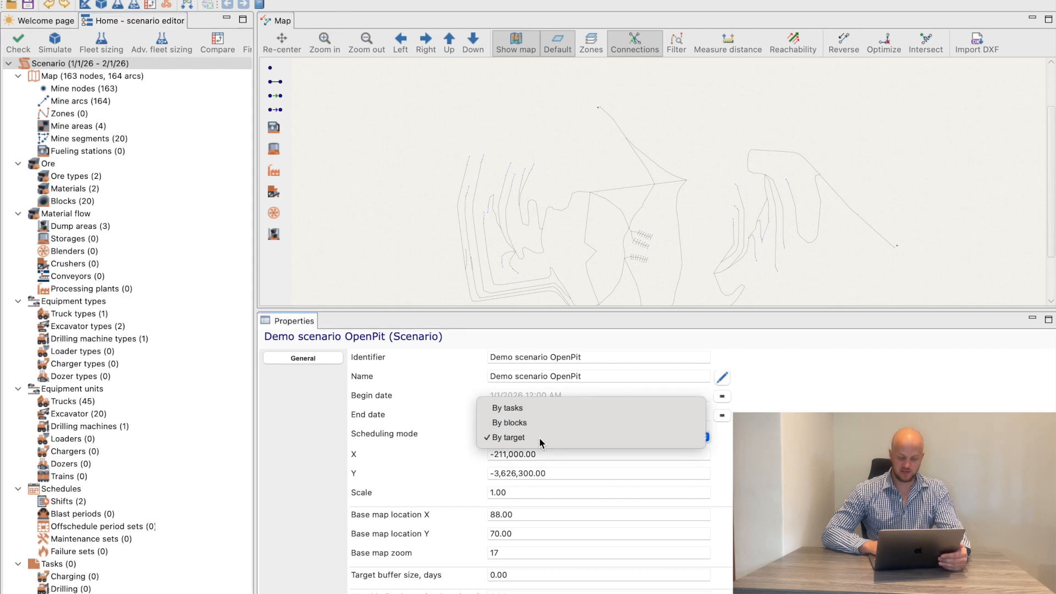
In the target plans, set the planned mass to 1,800,000 t for Production and 4,000,000 t for Development
scroll(82, 400, "down", 4)
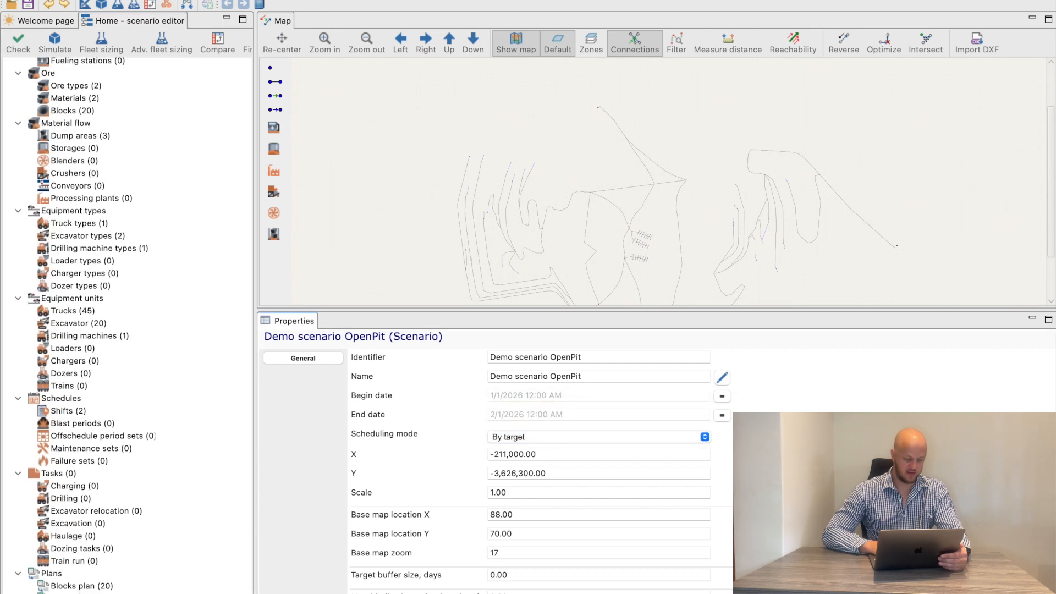
left_click(83, 593)
left_click(675, 76)
left_click(674, 75)
type("1800000")
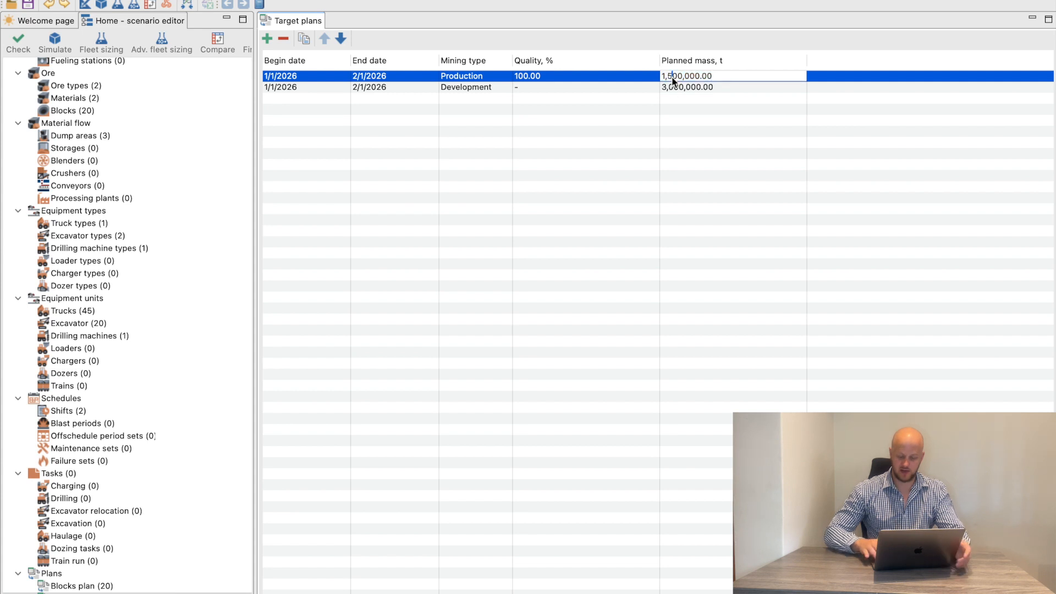
left_click(669, 88)
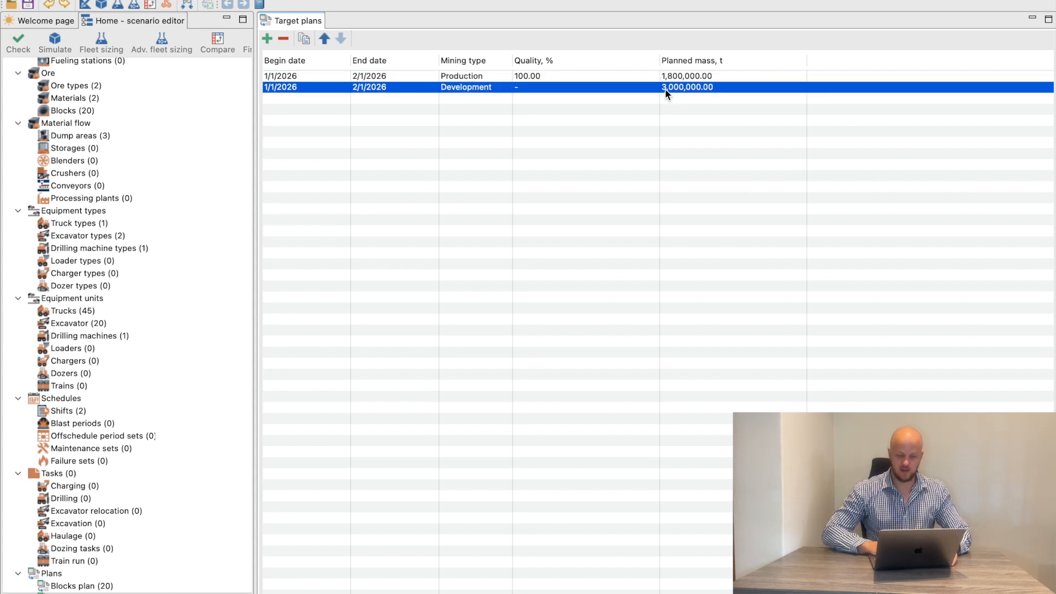
type("4000000")
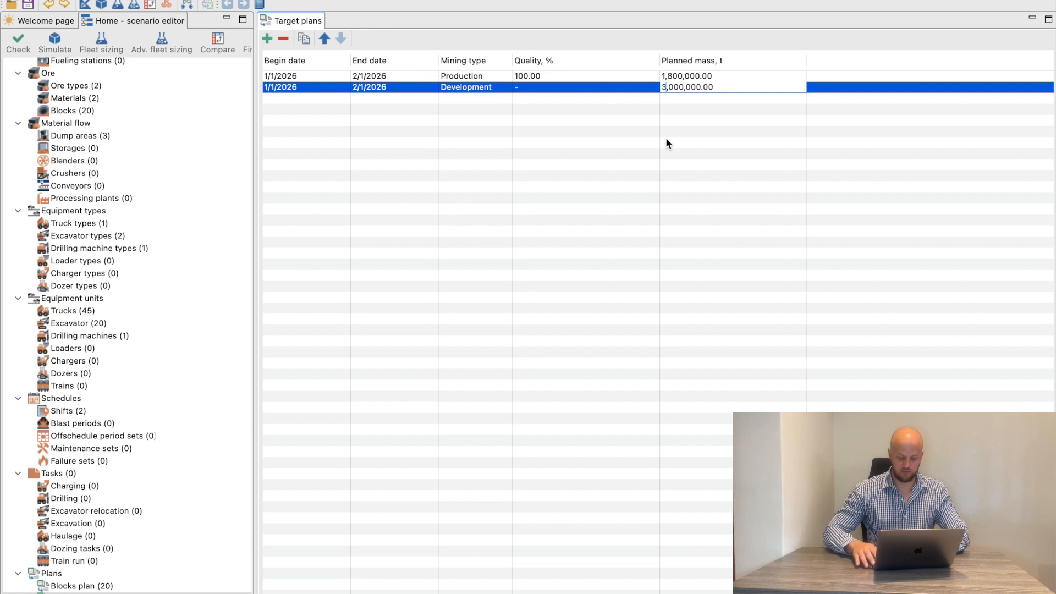
key("Return")
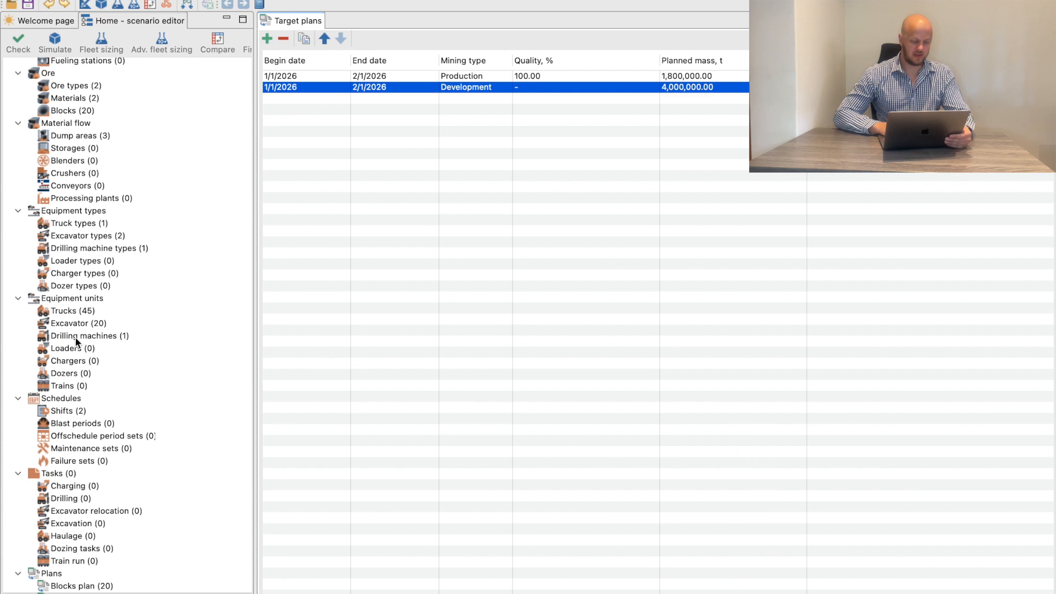
Remove the GRAY Area assignment from Truck 3 so that no mine area is selected for it
left_click(77, 311)
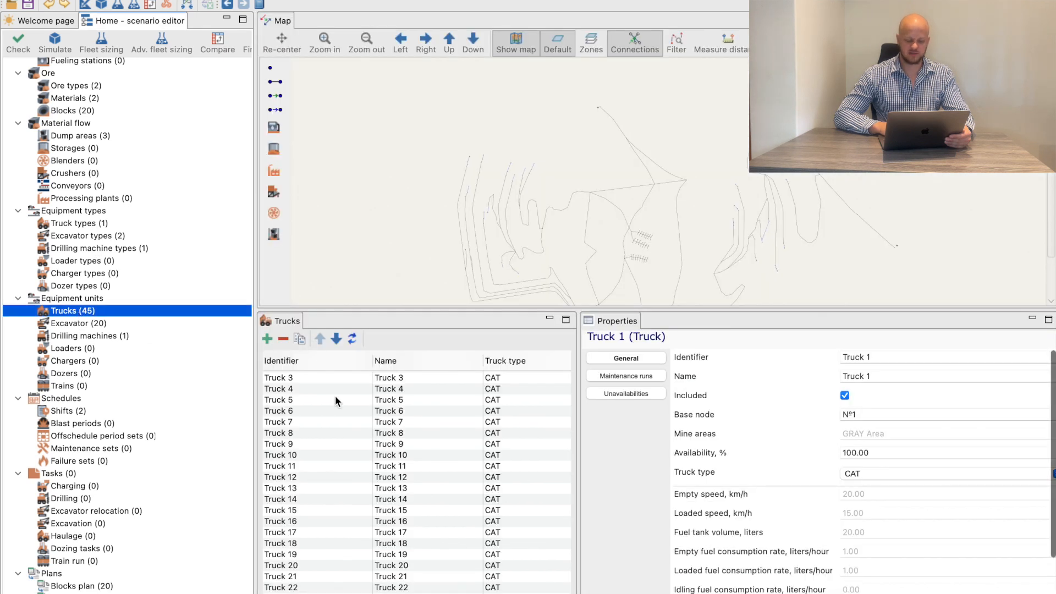
left_click_drag(578, 456, 704, 456)
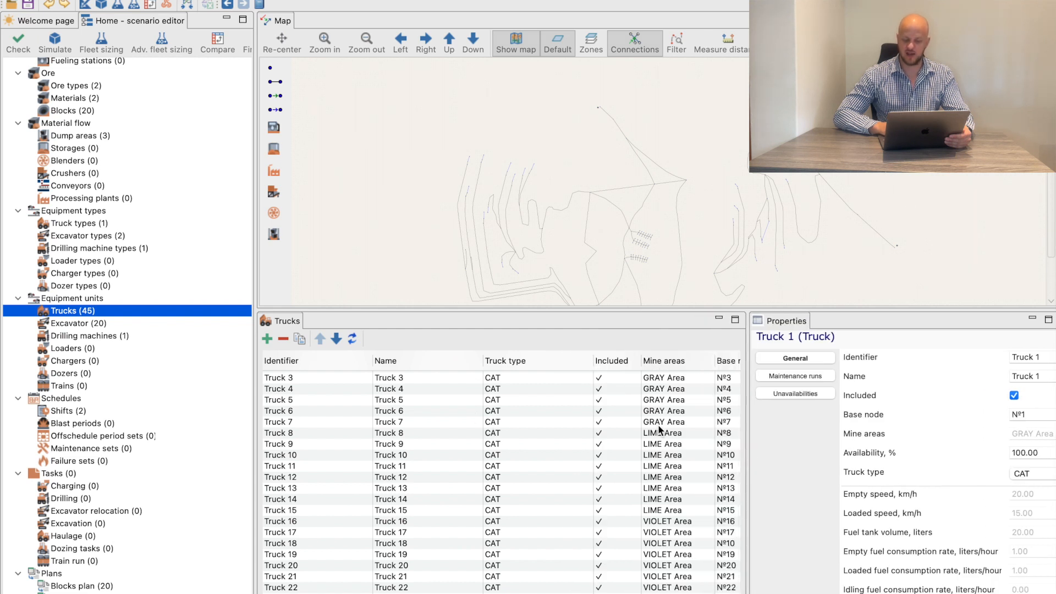
scroll(561, 458, "right", 3)
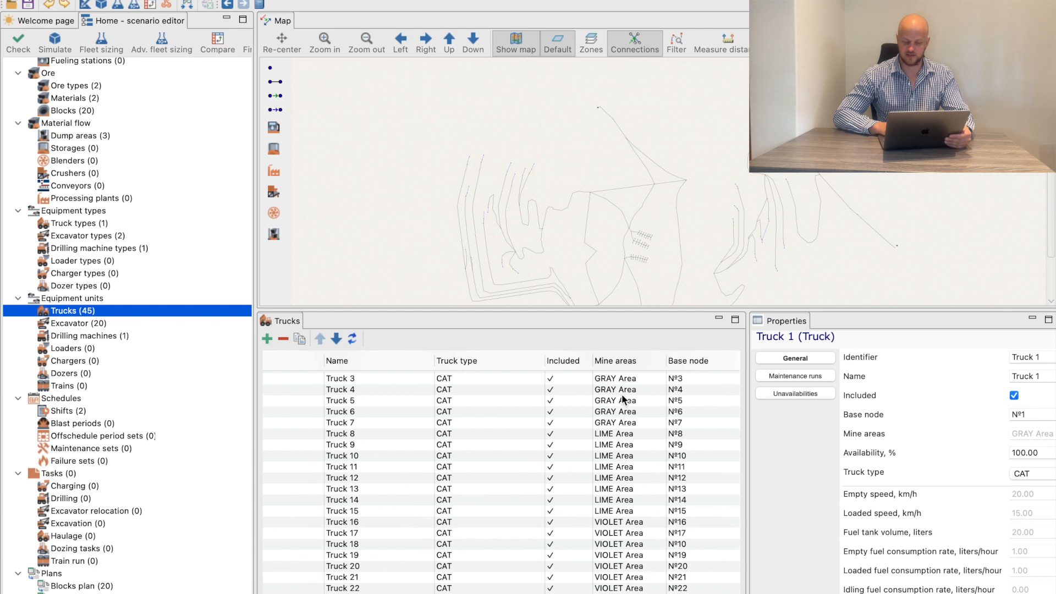
left_click(627, 379)
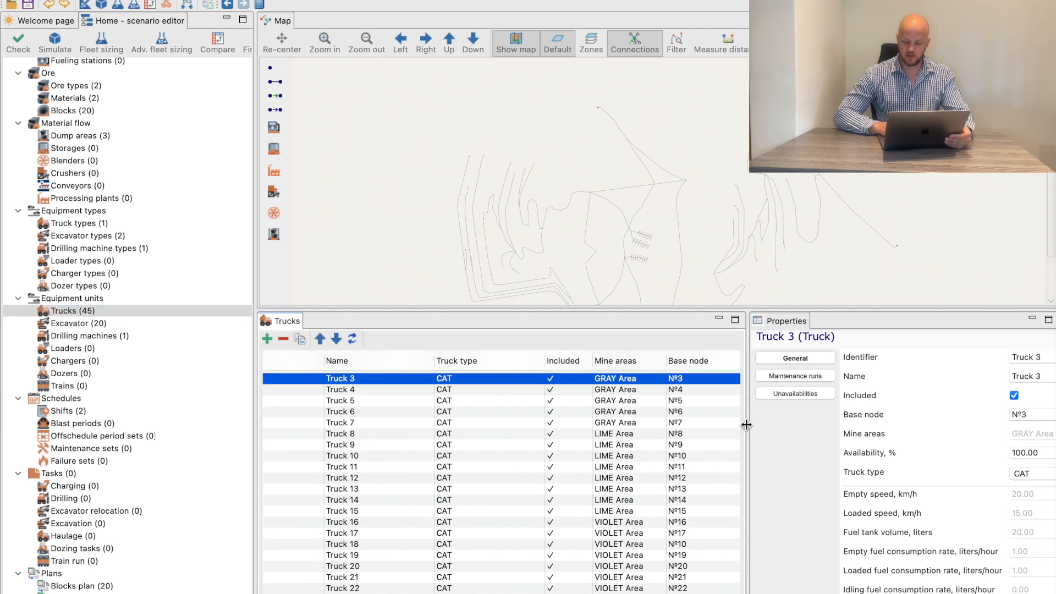
left_click_drag(746, 424, 553, 425)
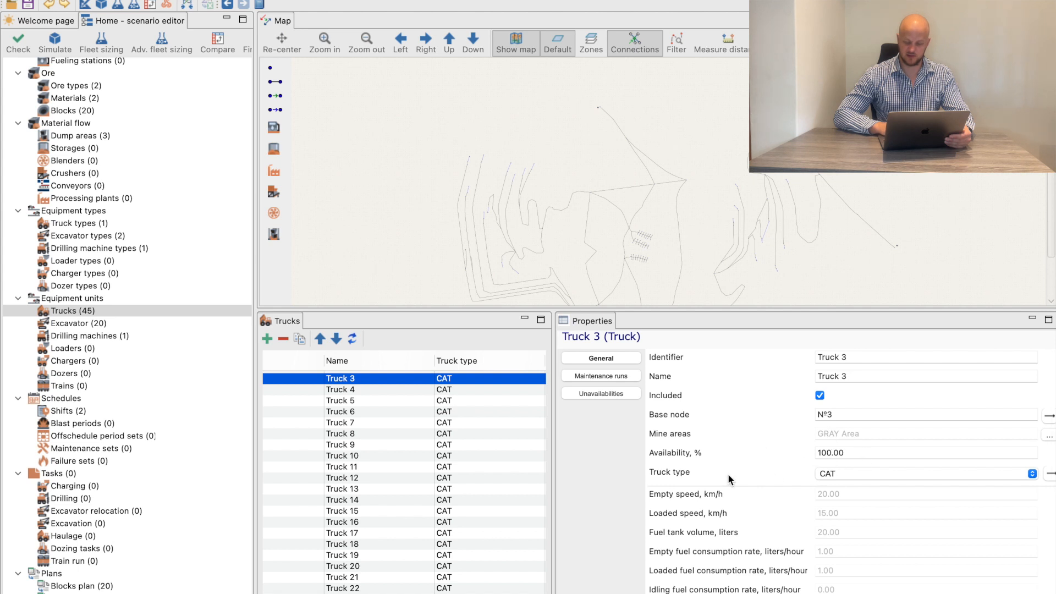
scroll(695, 467, "right", 2)
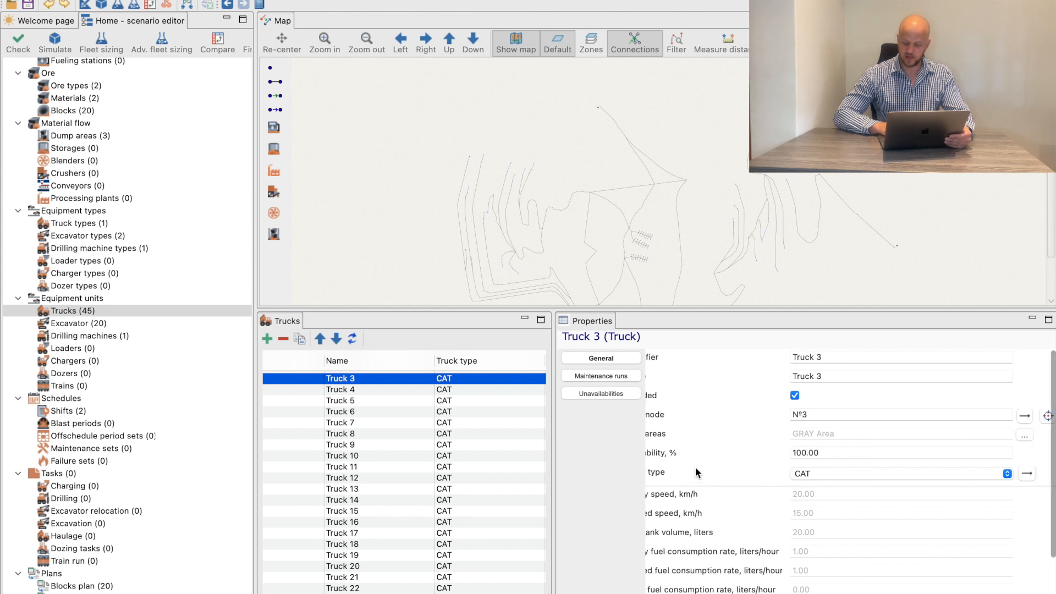
left_click(1025, 437)
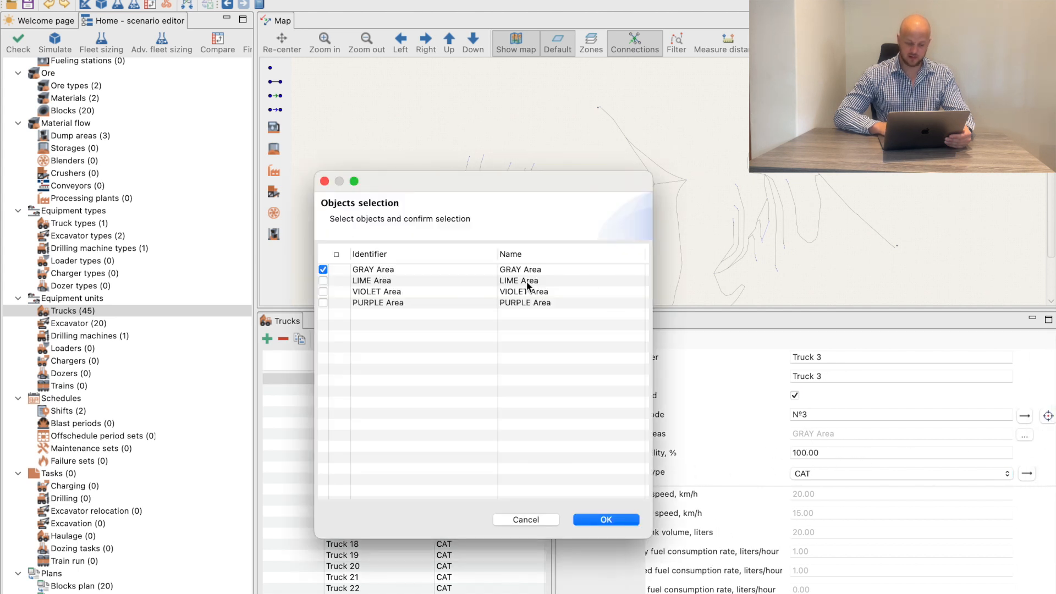
left_click(323, 270)
left_click(605, 520)
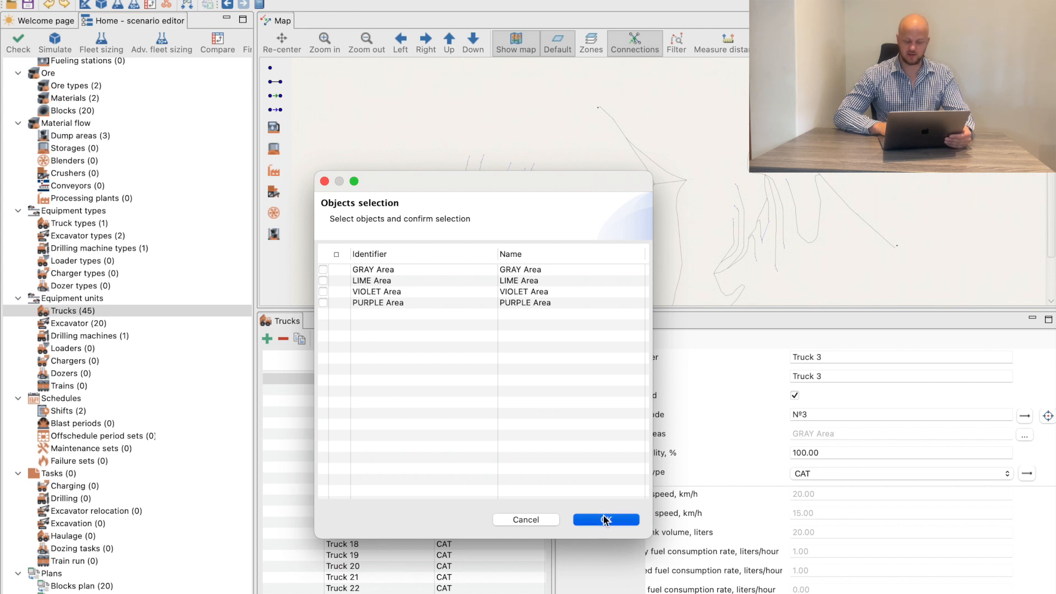
Bring up the context options for Truck 3's cleared mine areas value in the trucks list
scroll(430, 450, "right", 5)
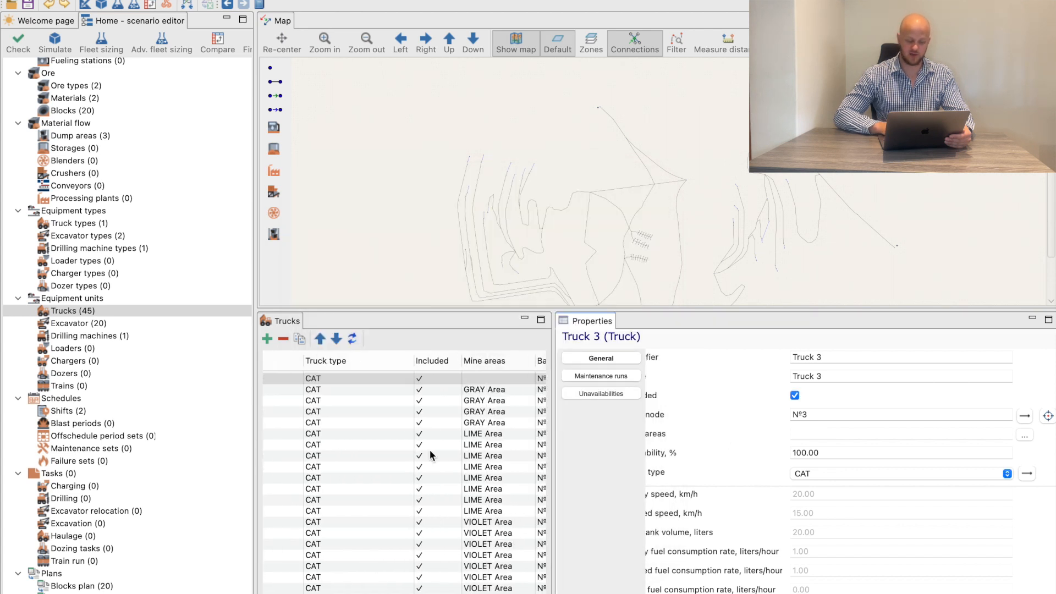
left_click(426, 378)
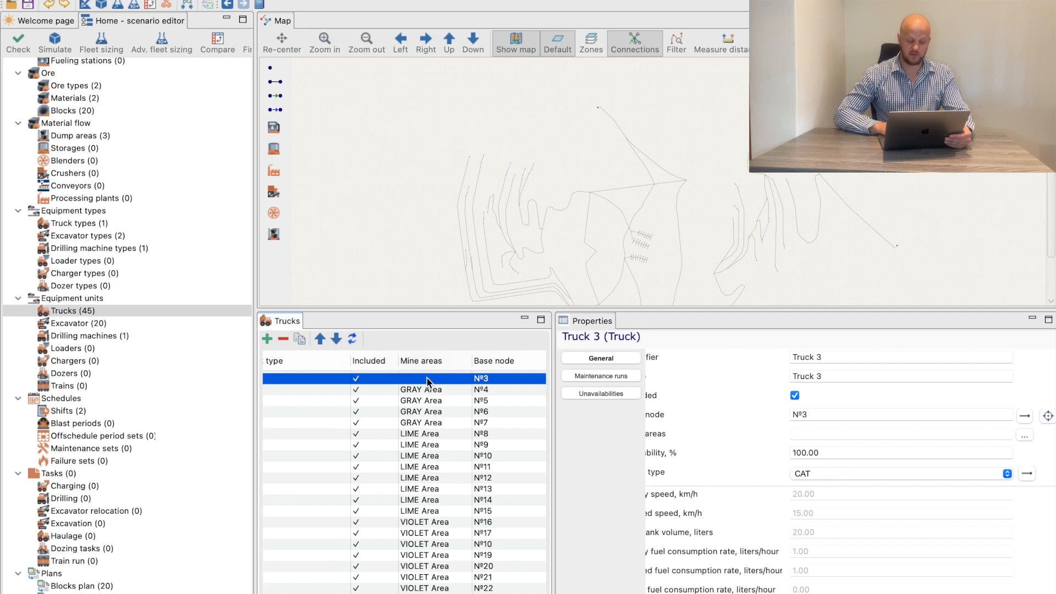
right_click(423, 379)
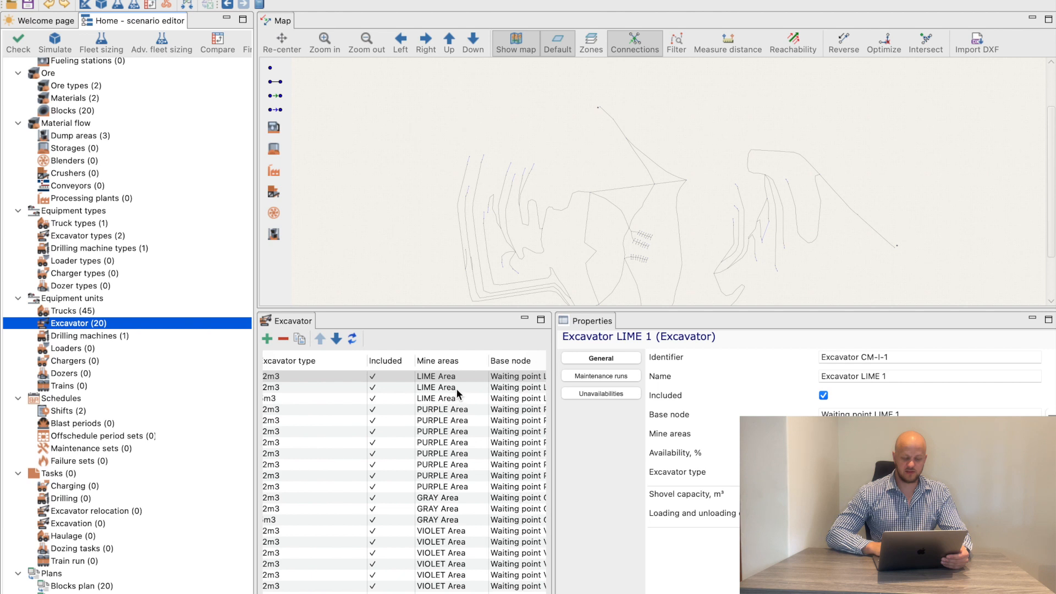
Remove the mine area assignments from all excavators, starting with LIME Area on Excavator LIME 1
left_click(467, 379)
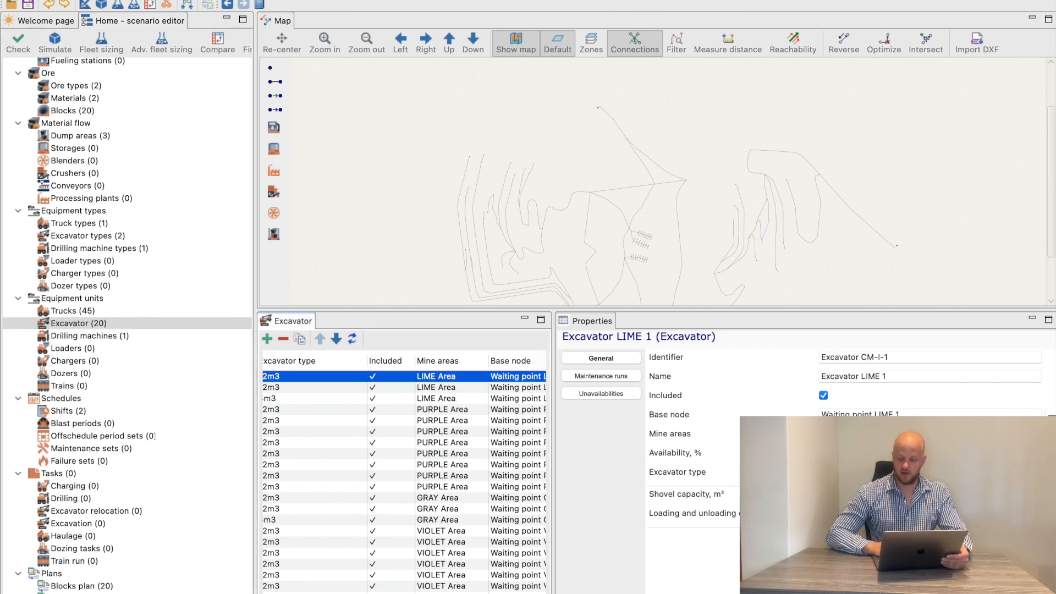
left_click(1050, 434)
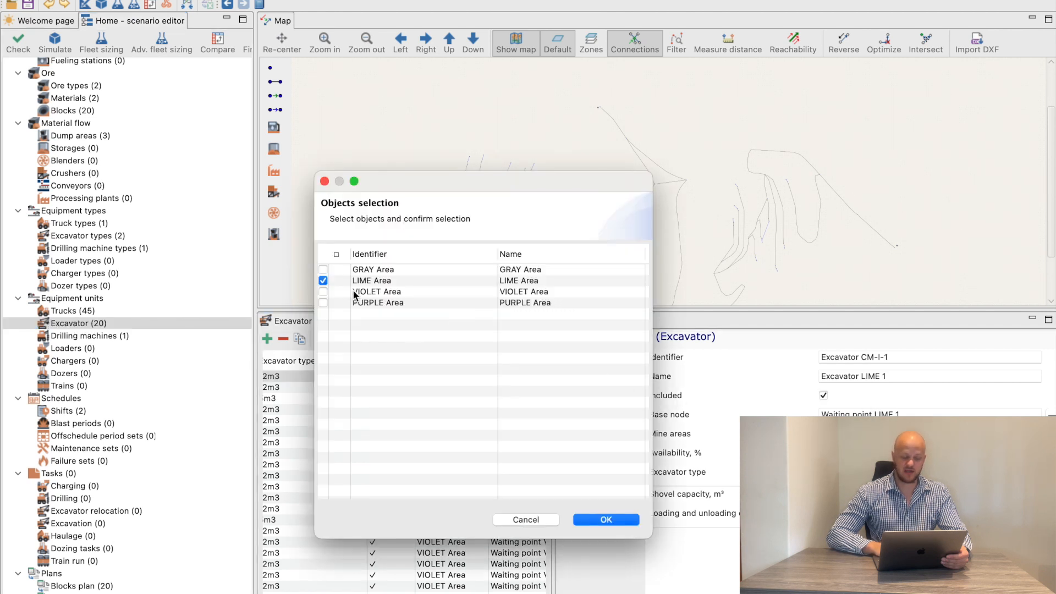
left_click(606, 521)
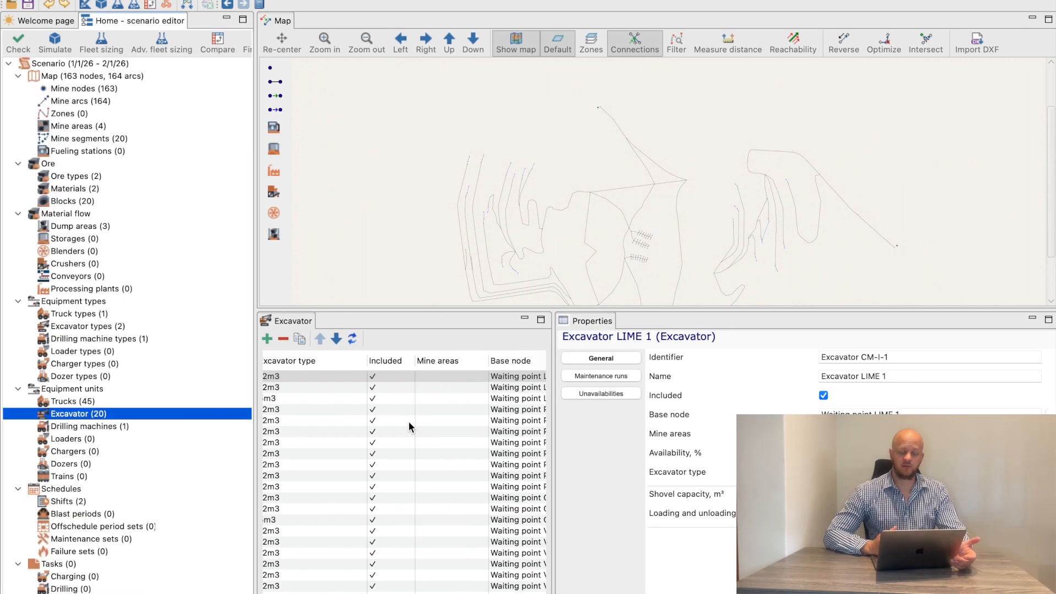
Simulate the scenario through to the end of its period and check mined mass against the mining and development plans in the summary statistics
left_click(55, 42)
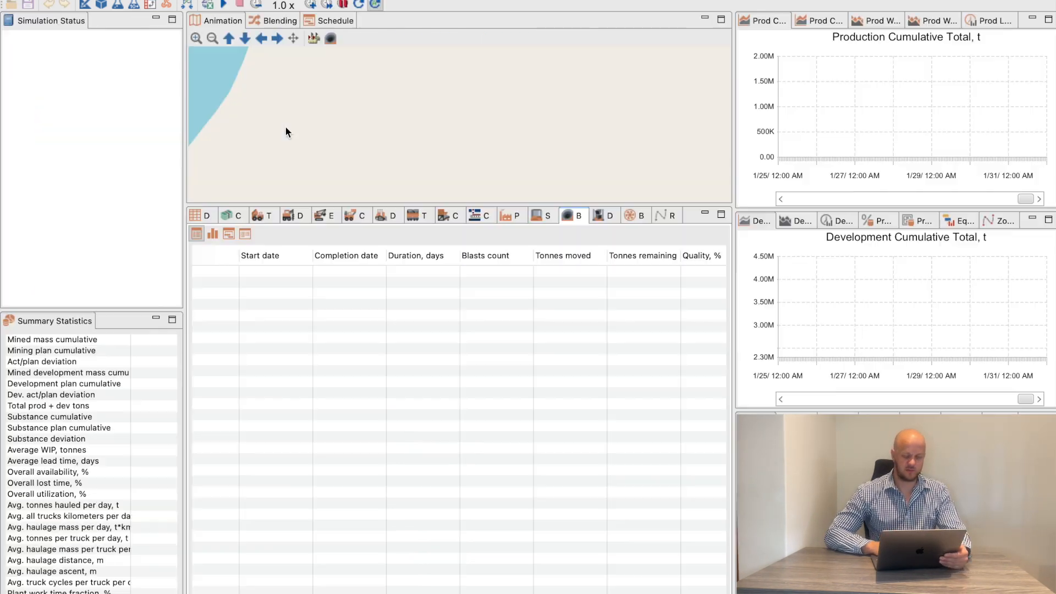
left_click(222, 5)
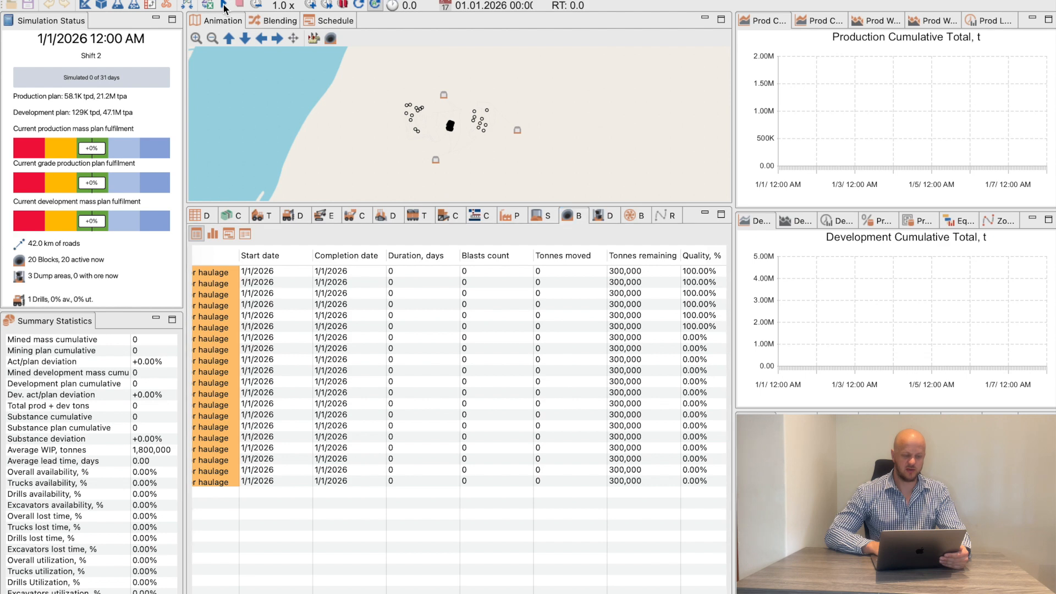
left_click(327, 8)
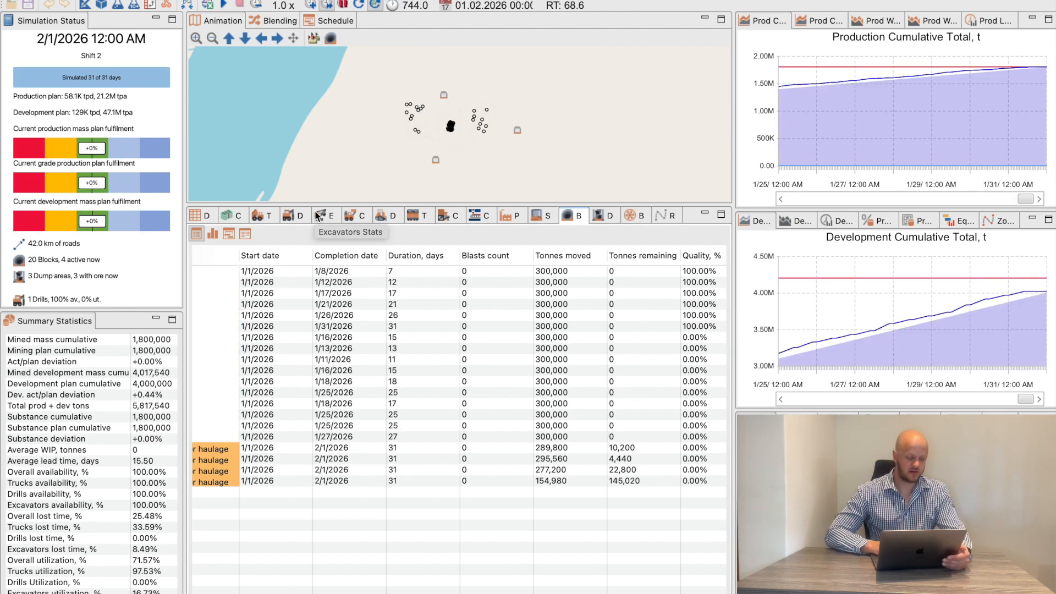
left_click(117, 352)
left_click(114, 385)
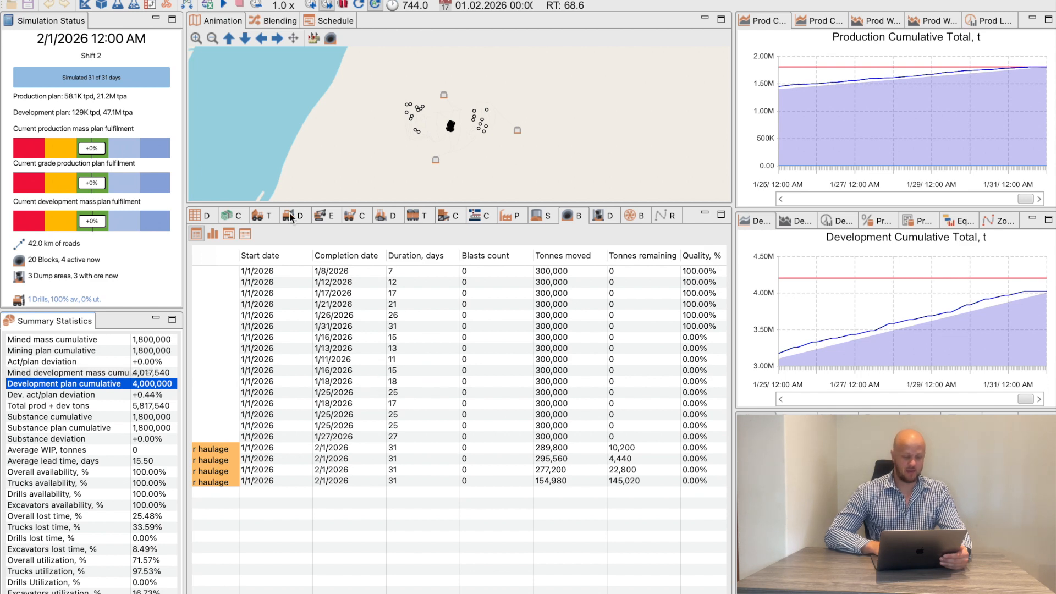
Examine the enlarged truck and excavator statistics, comparing utilization, lost time and the trucks' Wait for loading share
left_click(260, 215)
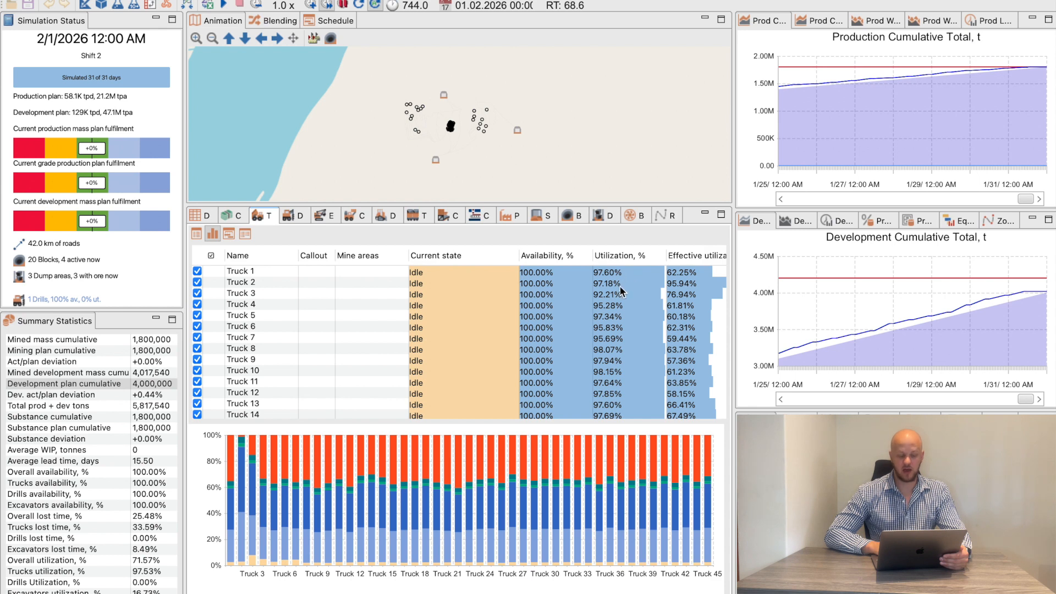
scroll(619, 286, "right", 5)
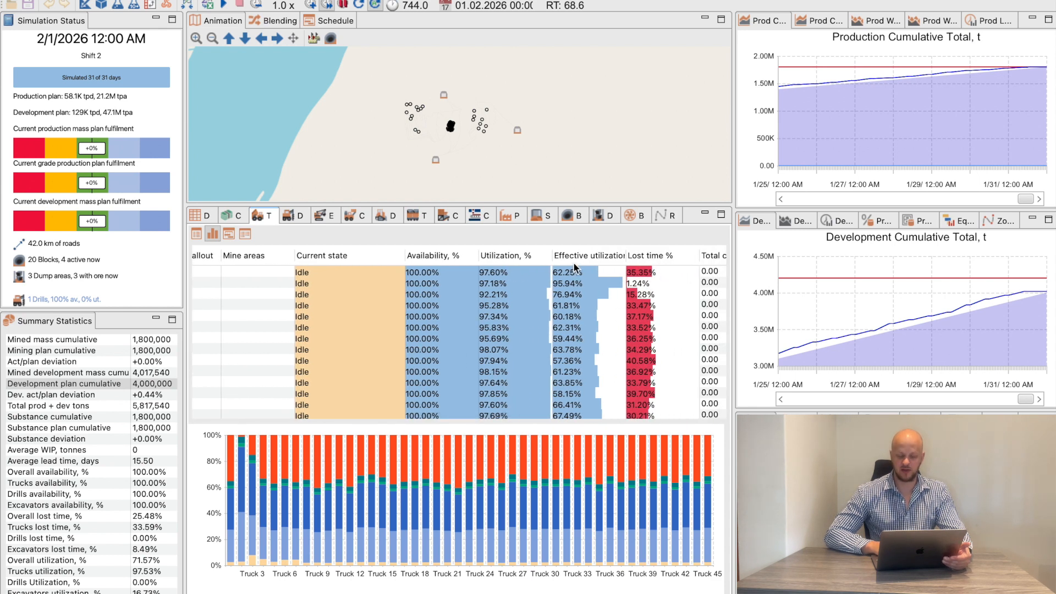
left_click(721, 214)
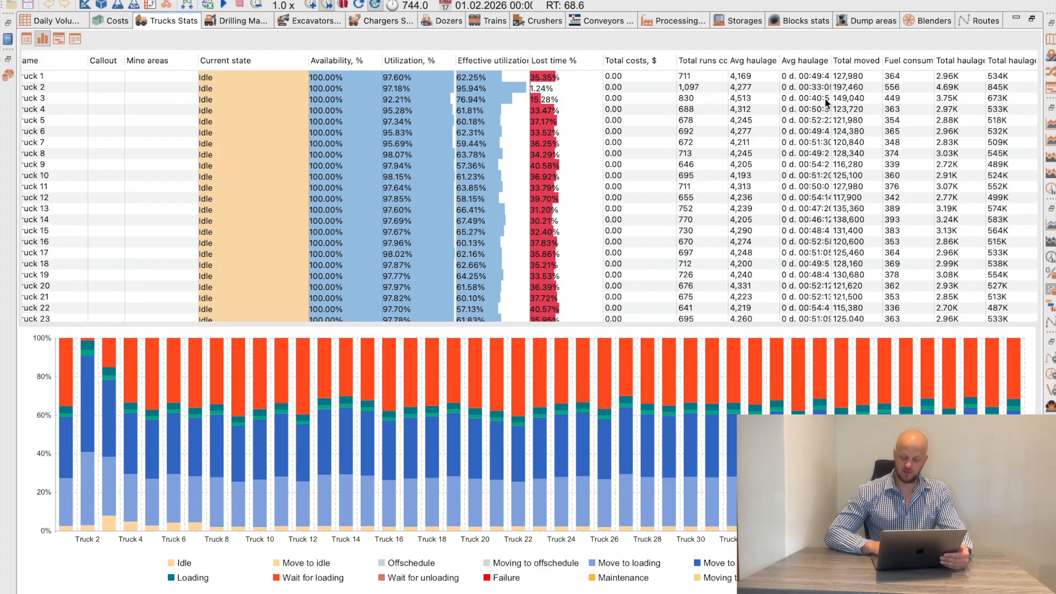
left_click(301, 579)
left_click(300, 579)
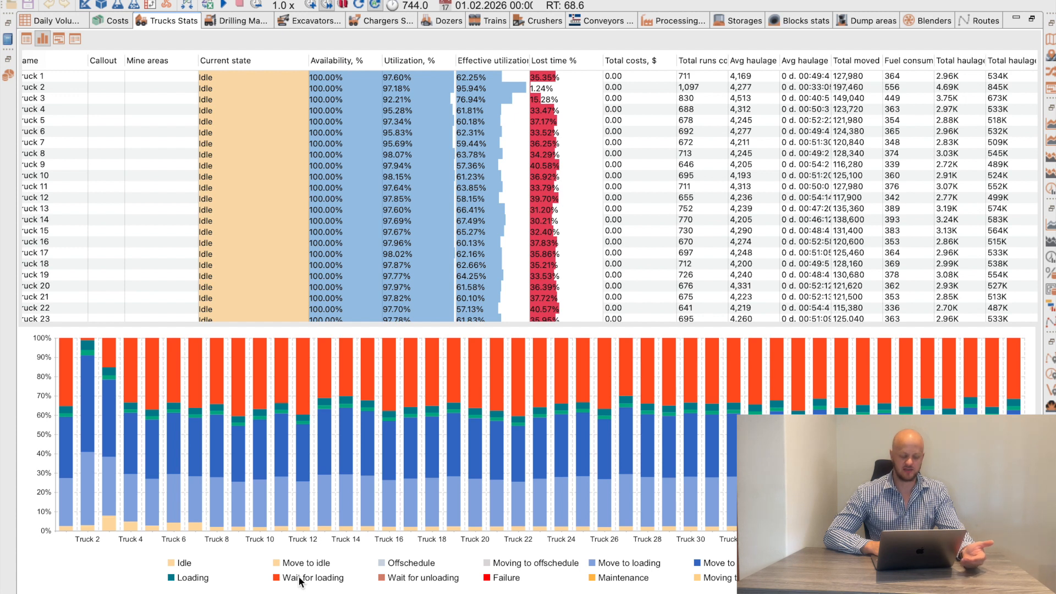
left_click(301, 578)
left_click(300, 577)
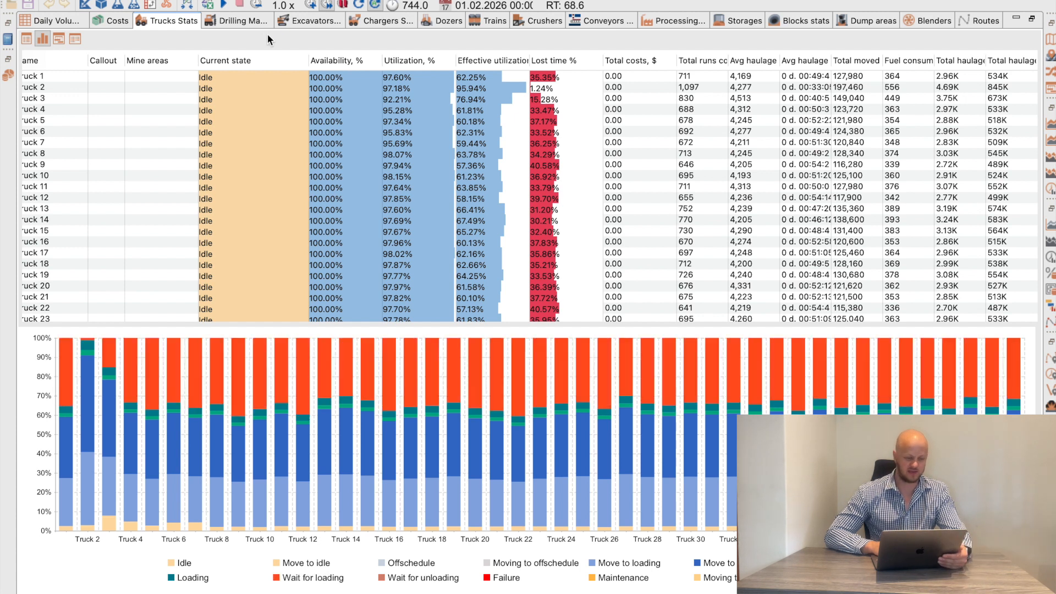
left_click(301, 22)
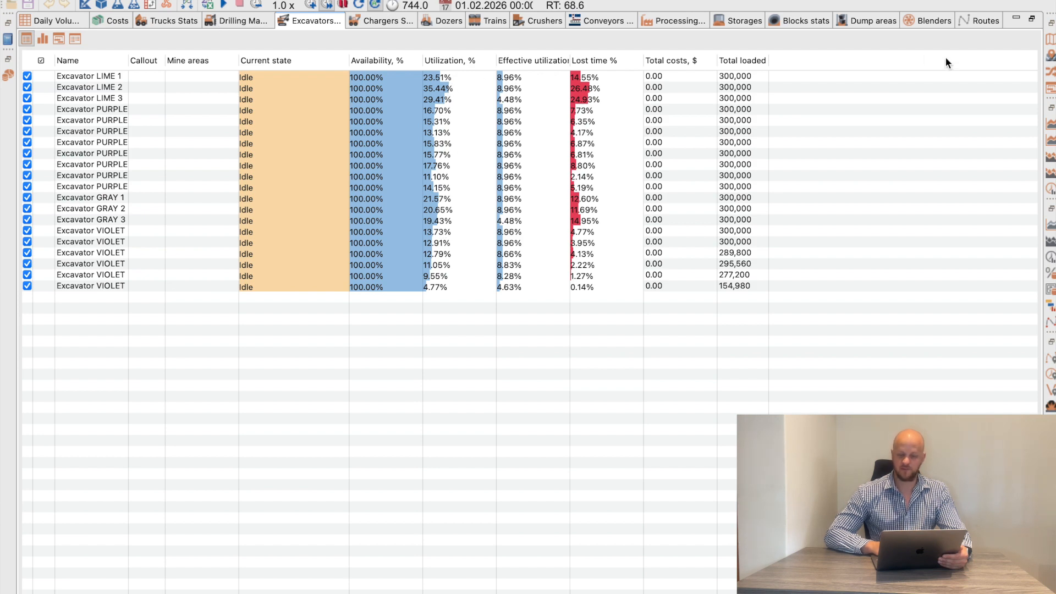
left_click(1029, 21)
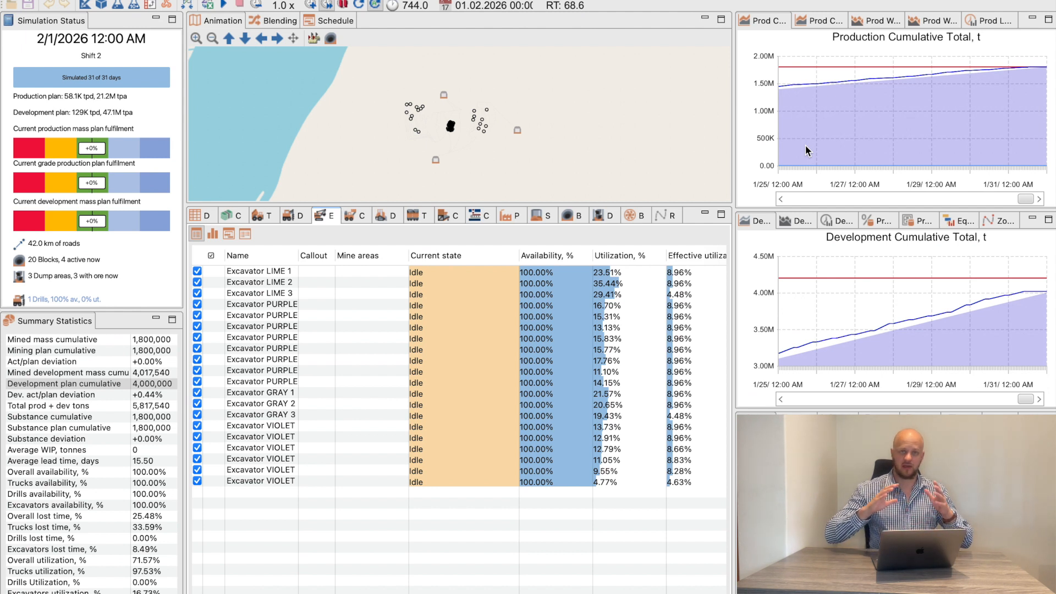
Run a fleet sizing experiment varying trucks from 30 to 45 and excavators from 5 to 20, with 5 replications per scenario
left_click(84, 4)
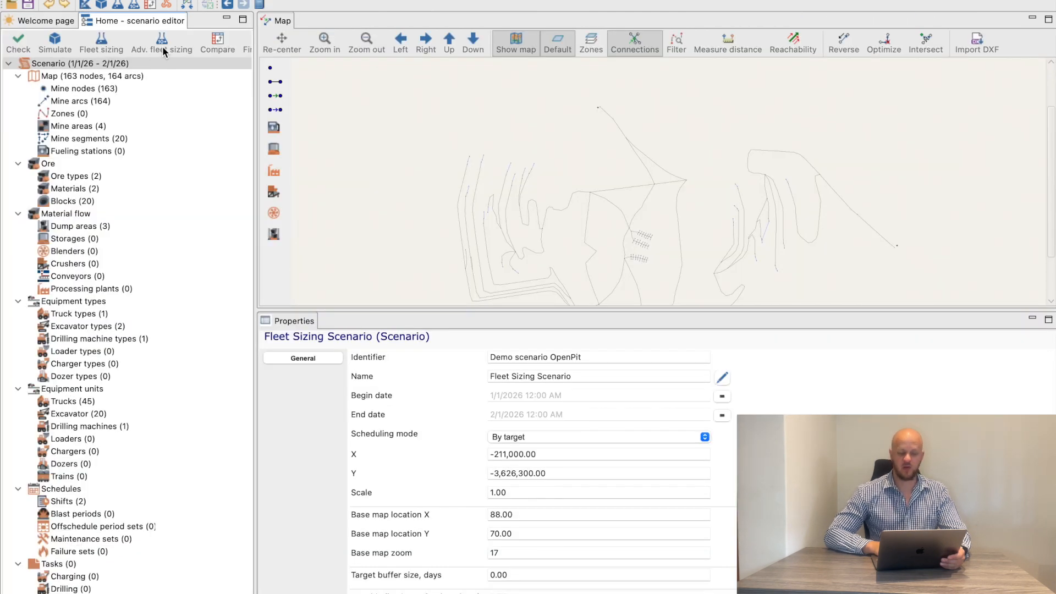
left_click(101, 44)
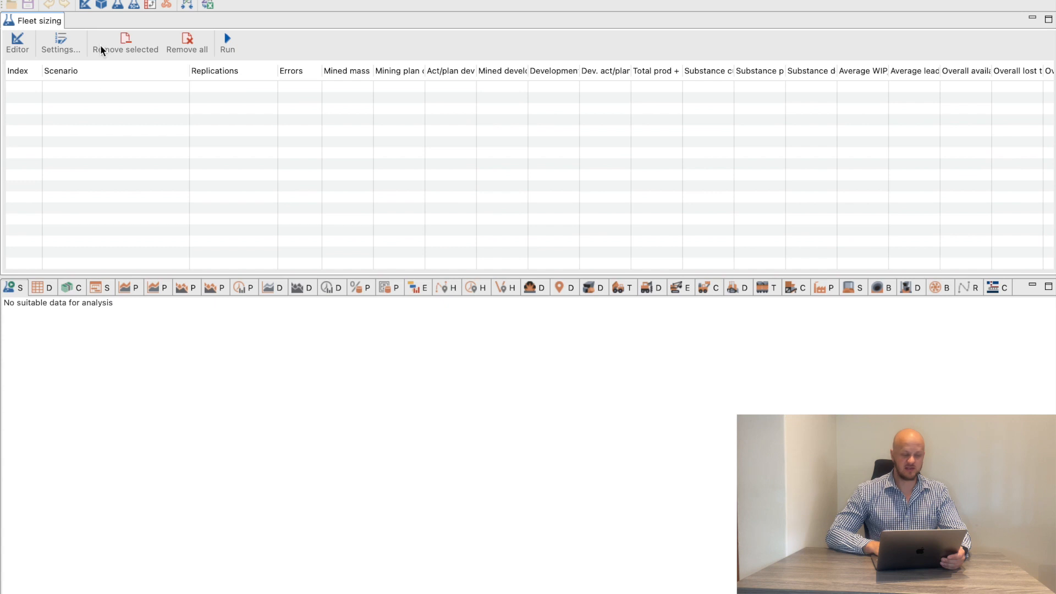
left_click(60, 47)
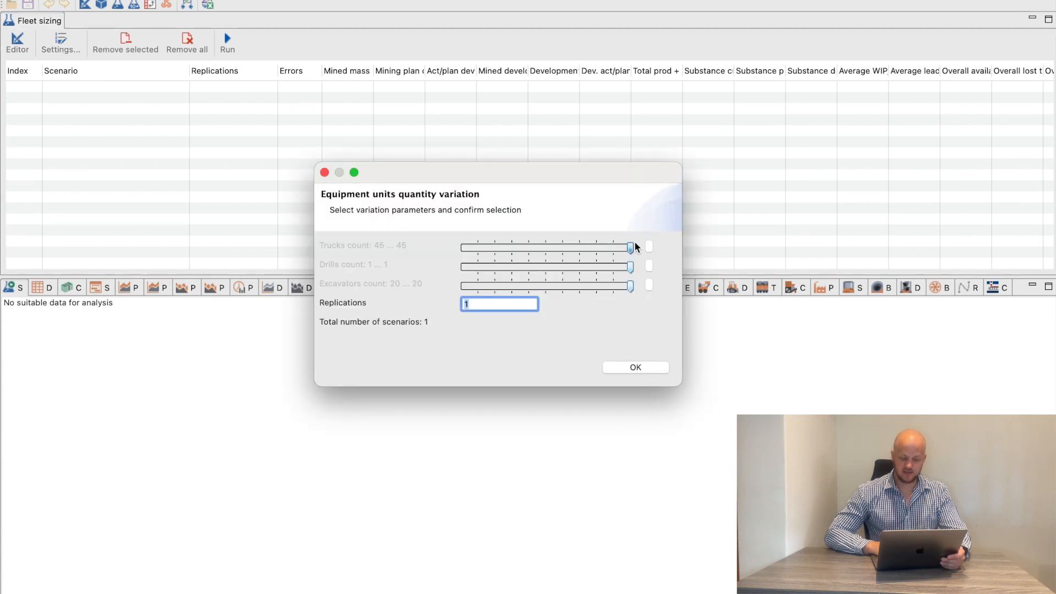
left_click_drag(631, 246, 569, 247)
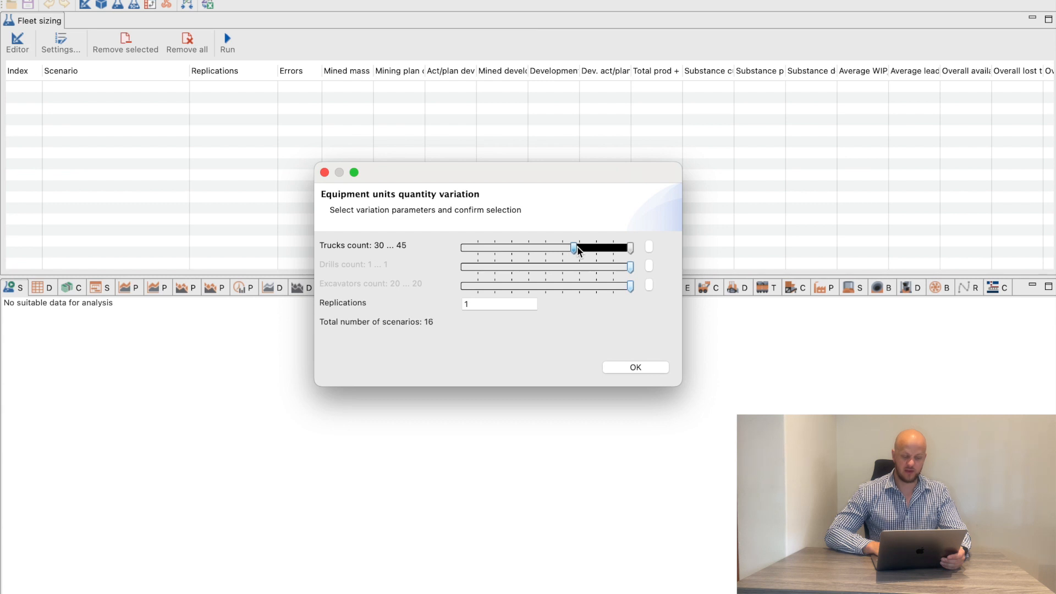
left_click_drag(631, 290, 517, 295)
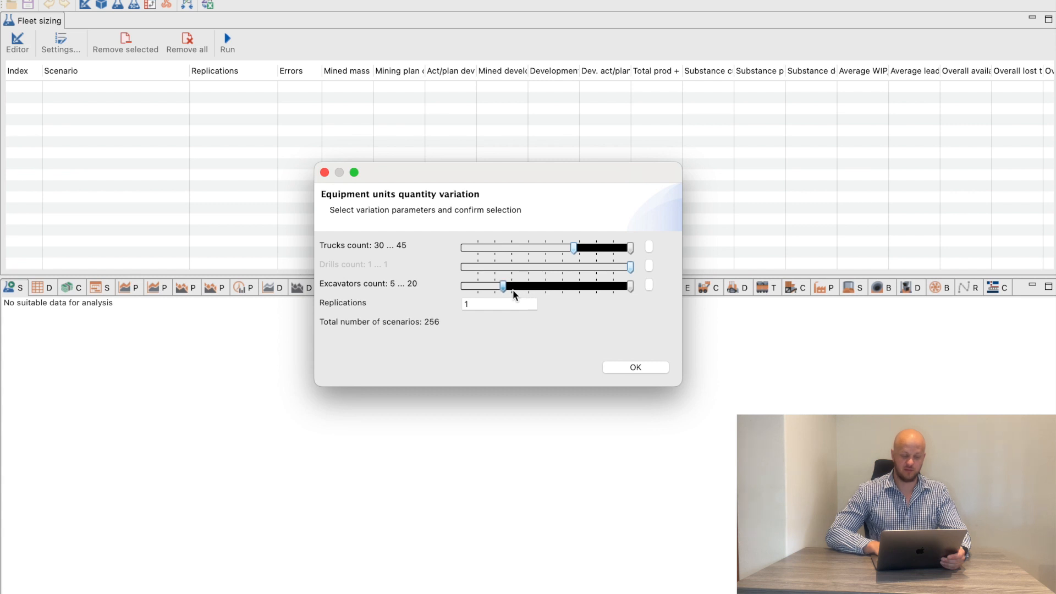
left_click(500, 305)
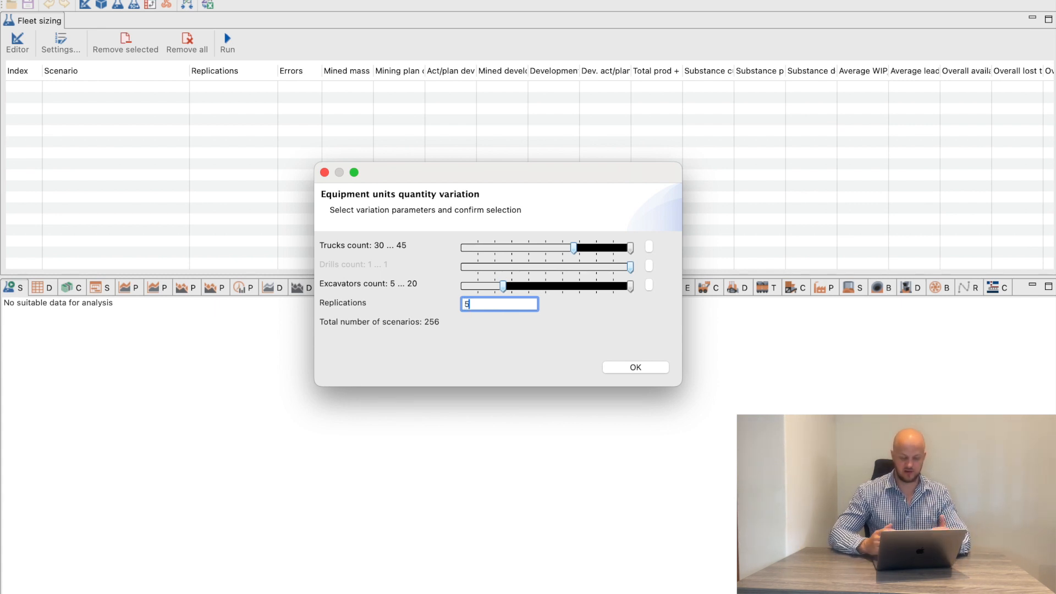
left_click(642, 364)
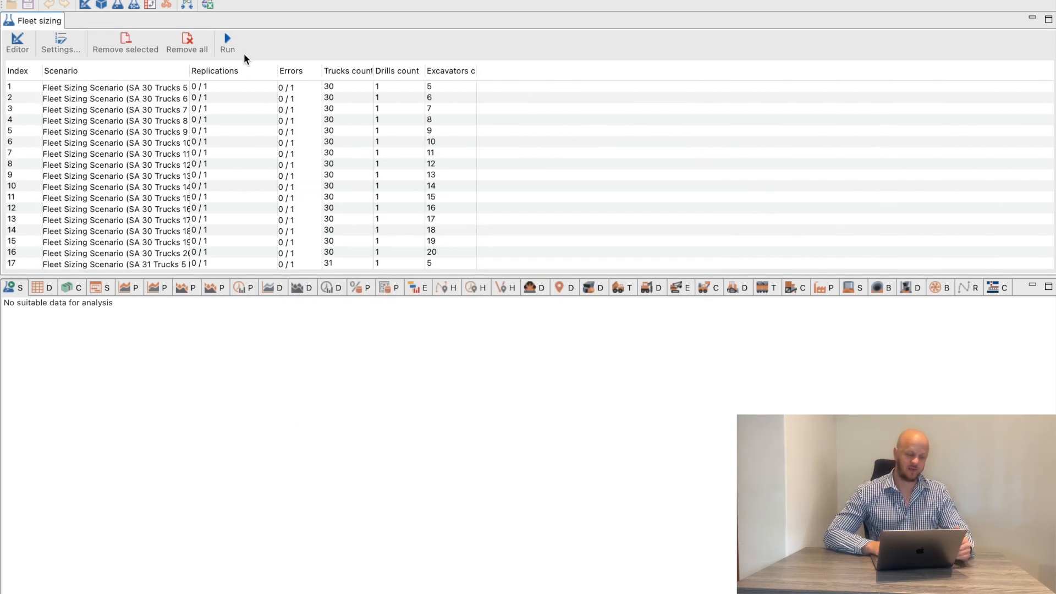
left_click(229, 37)
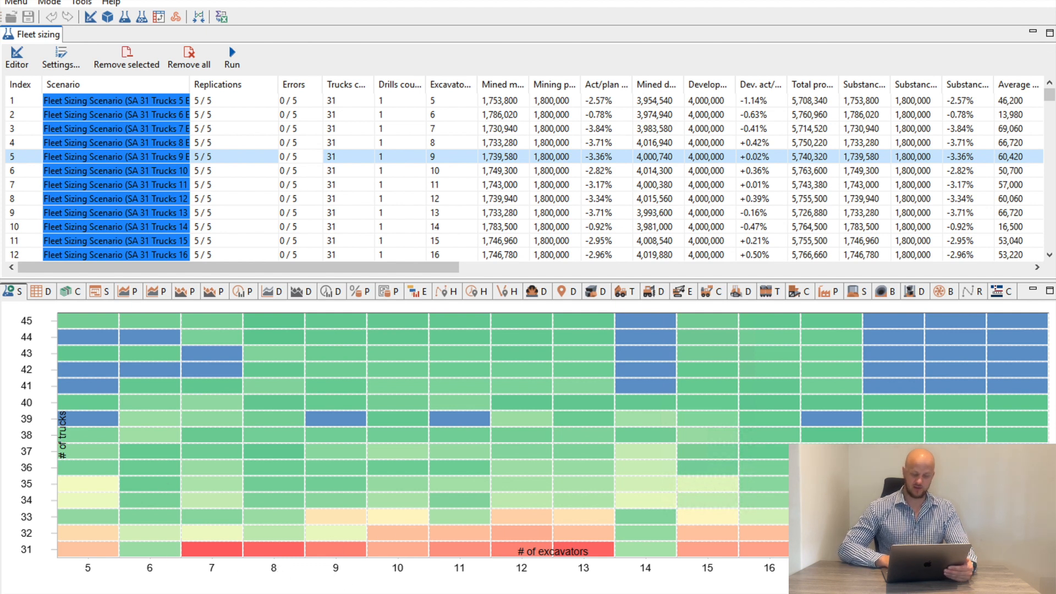
Examine the enlarged fleet sizing heat map of truck count against excavator count
left_click(434, 549)
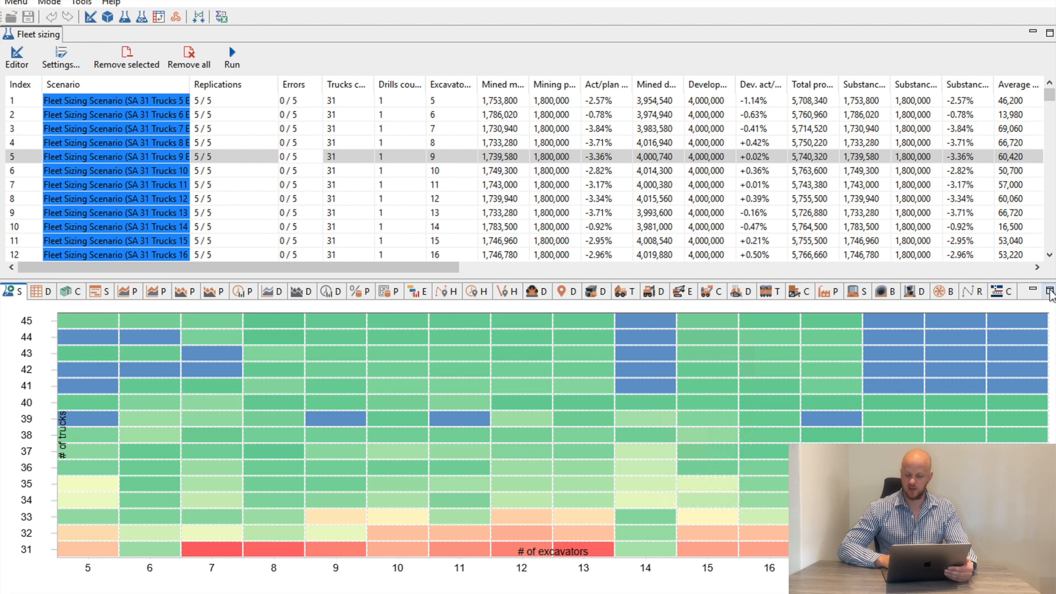
left_click(1050, 291)
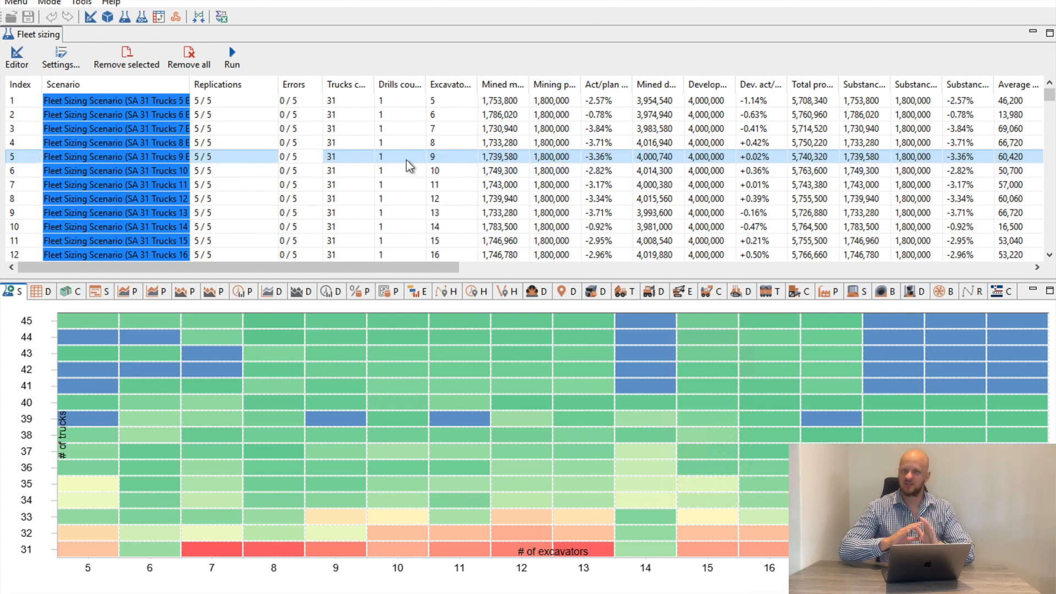
View the fleet sizing results table in Excel, look through its rows, and close the workbook
right_click(367, 158)
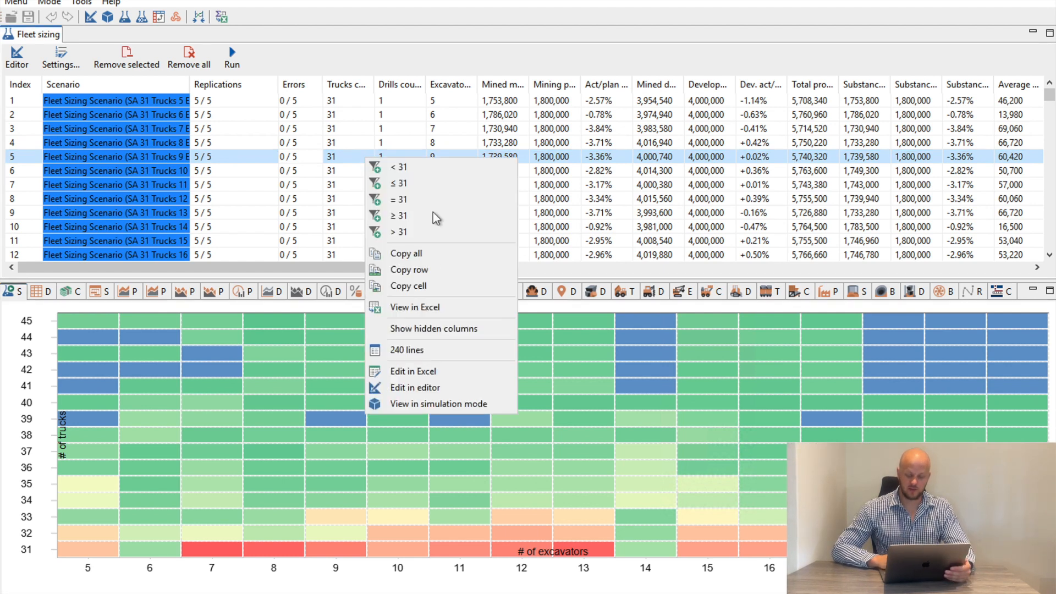
left_click(430, 313)
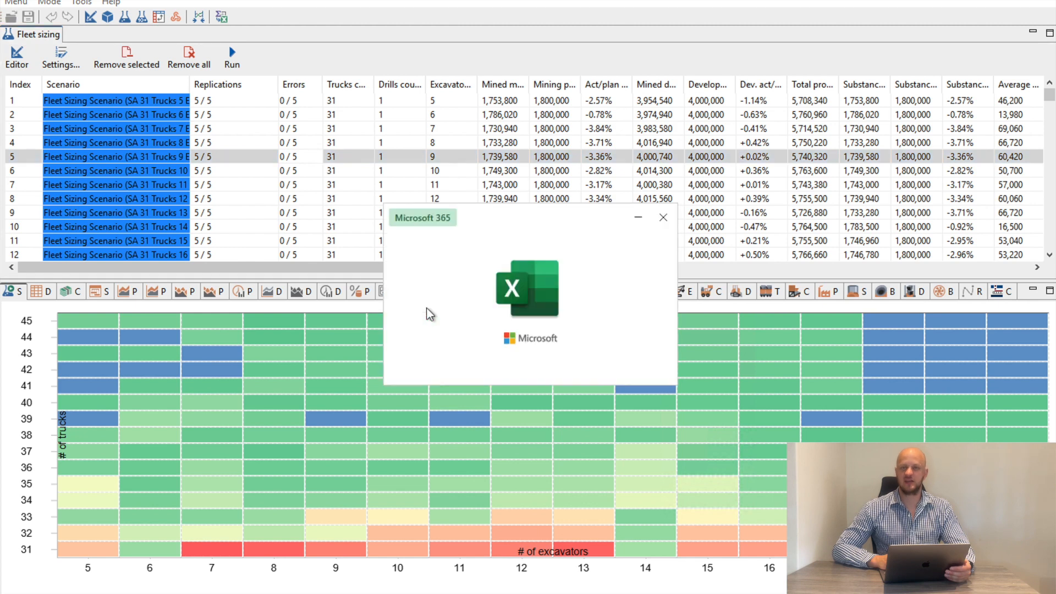
scroll(413, 381, "down", 1)
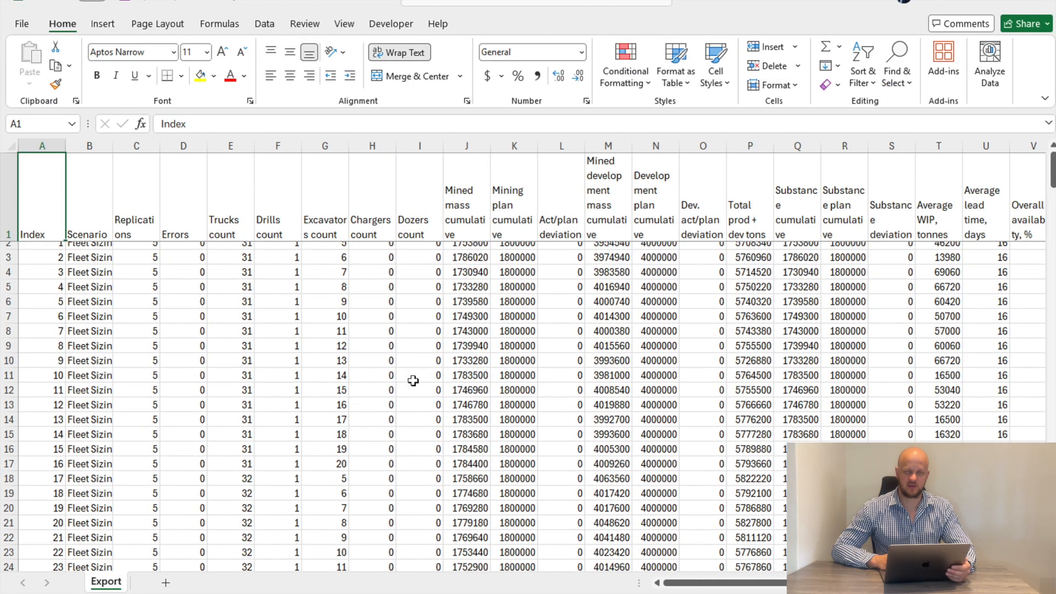
scroll(413, 381, "up", 1)
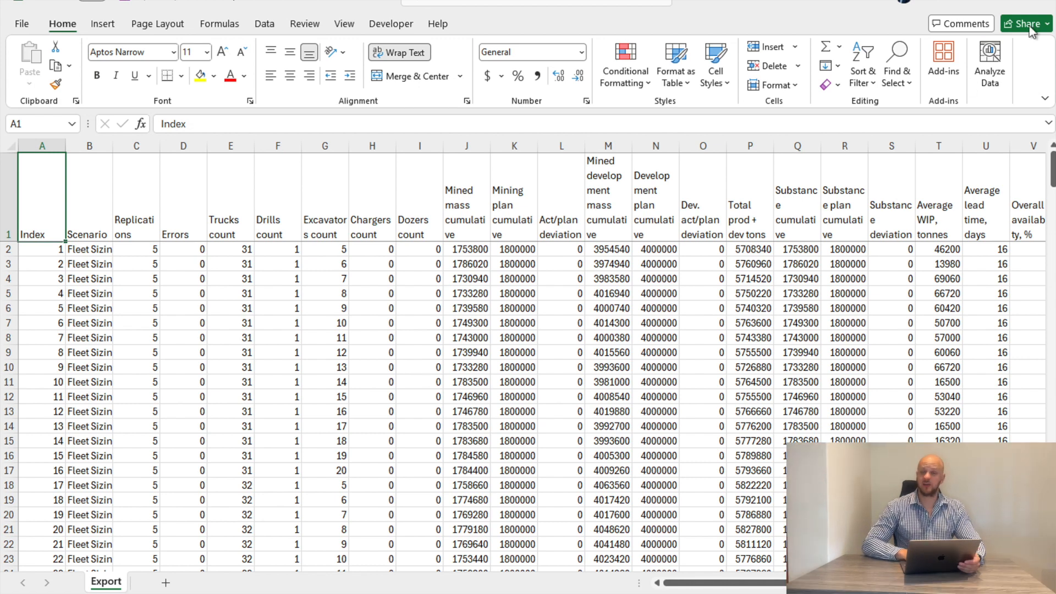
left_click(1041, 5)
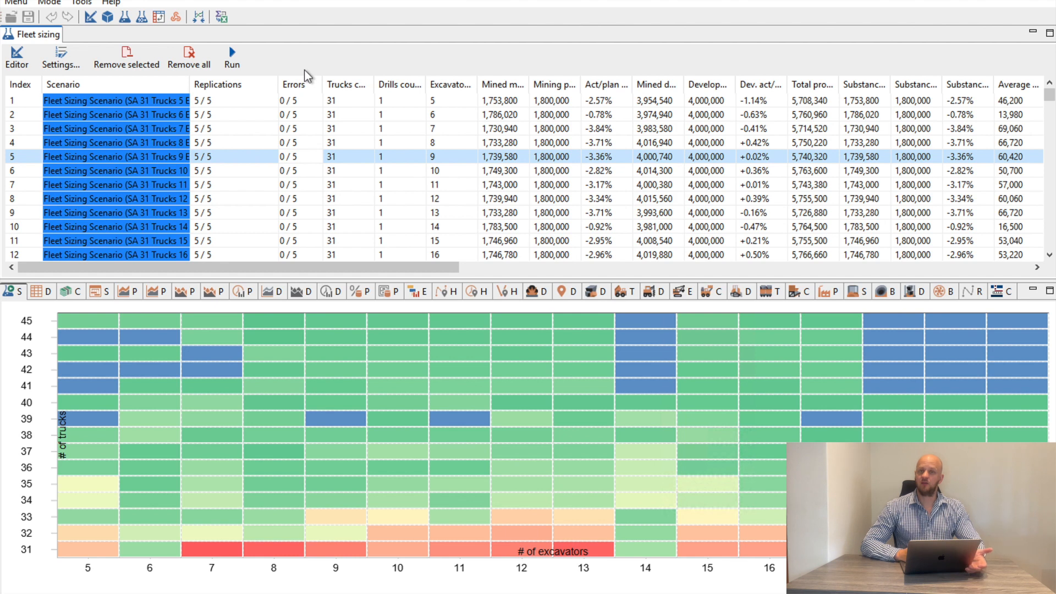
Export the full fleet sizing results to Excel as Fleet Sizing Scenario.xlsx in the Downloads folder
left_click(222, 18)
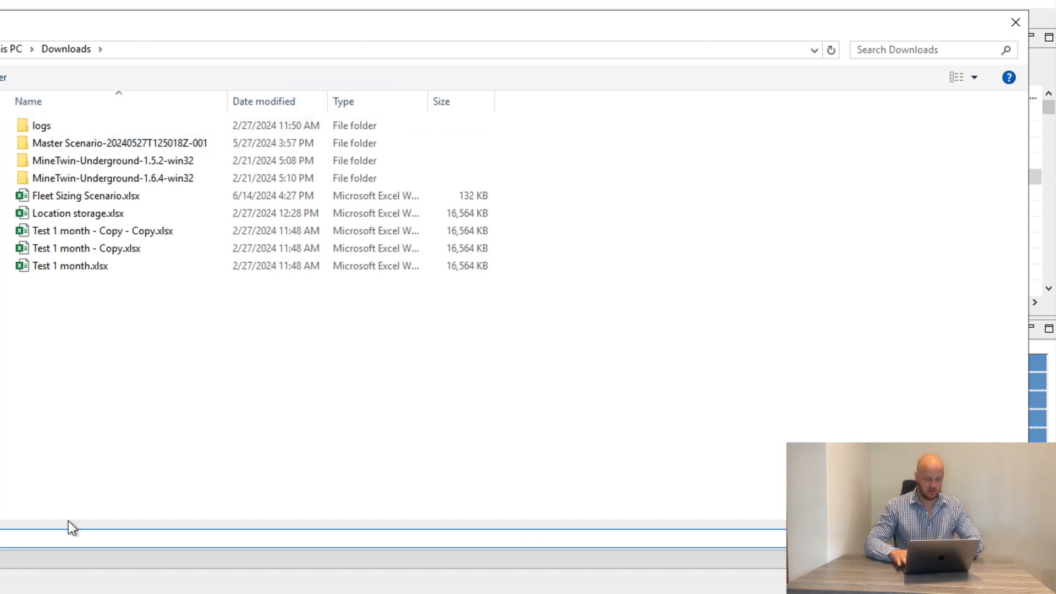
left_click(112, 196)
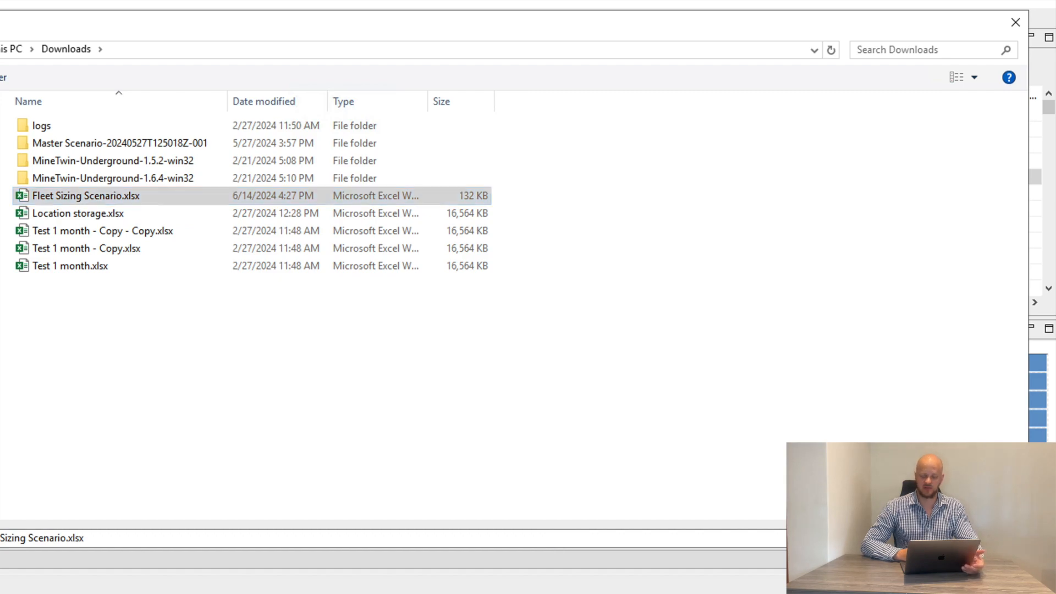
key("Return")
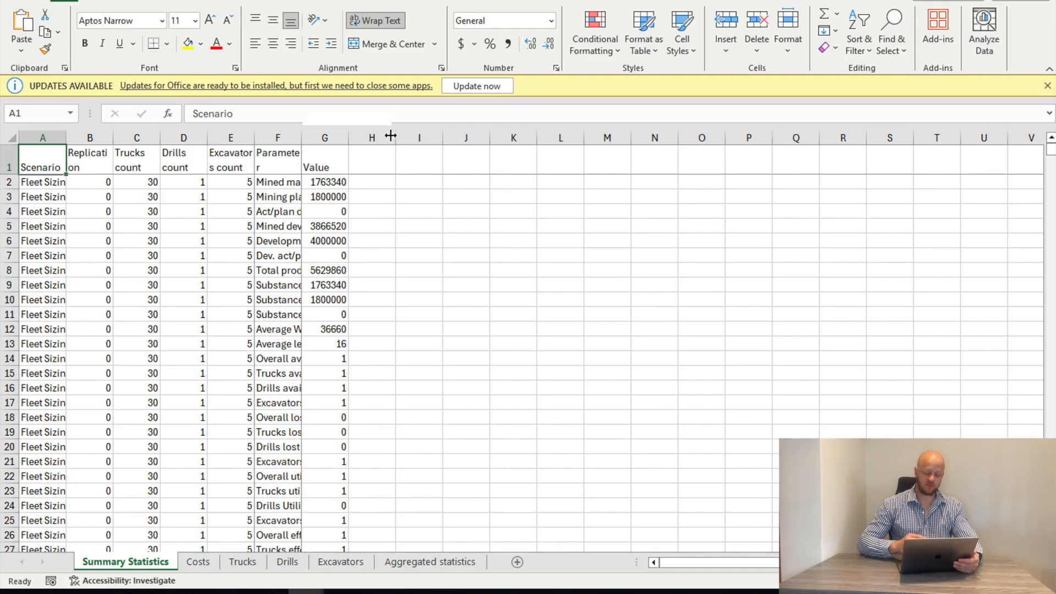
Review the Costs, Trucks and Drills sheets of the exported workbook in Excel
left_click_drag(391, 135, 389, 135)
left_click(199, 562)
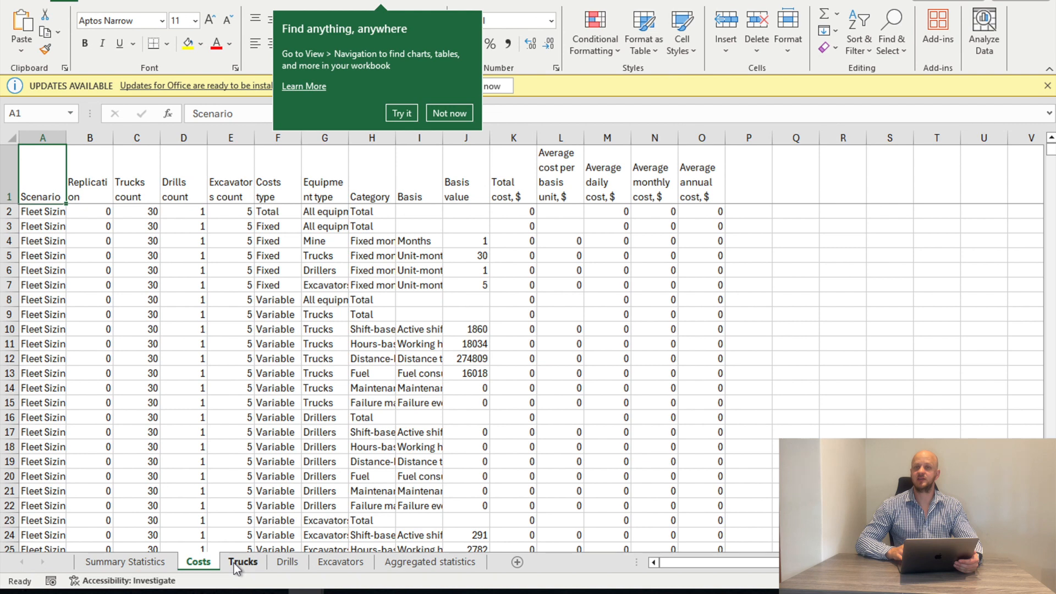
left_click(237, 563)
left_click(285, 563)
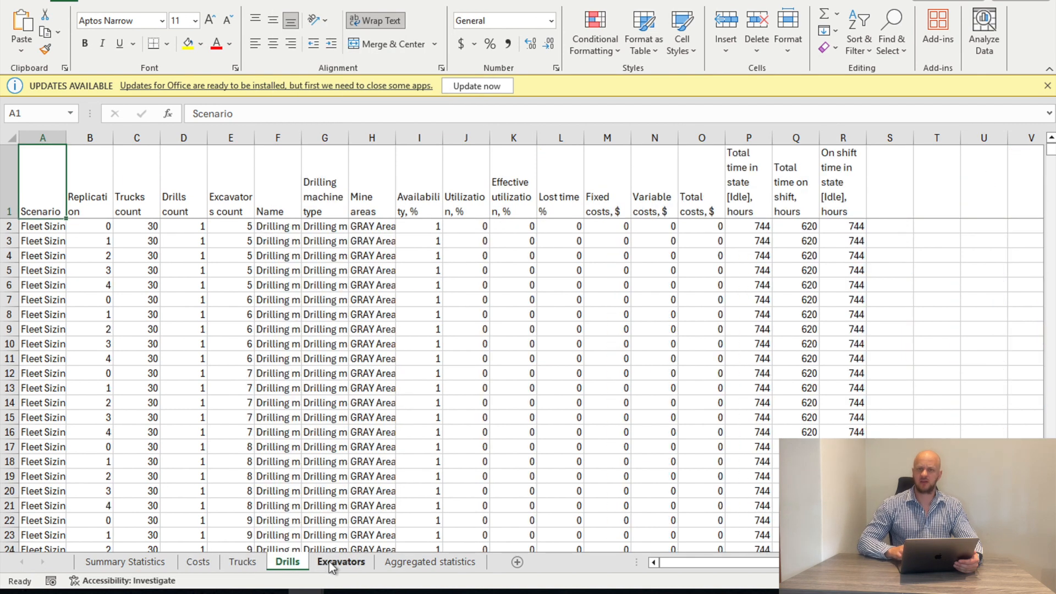